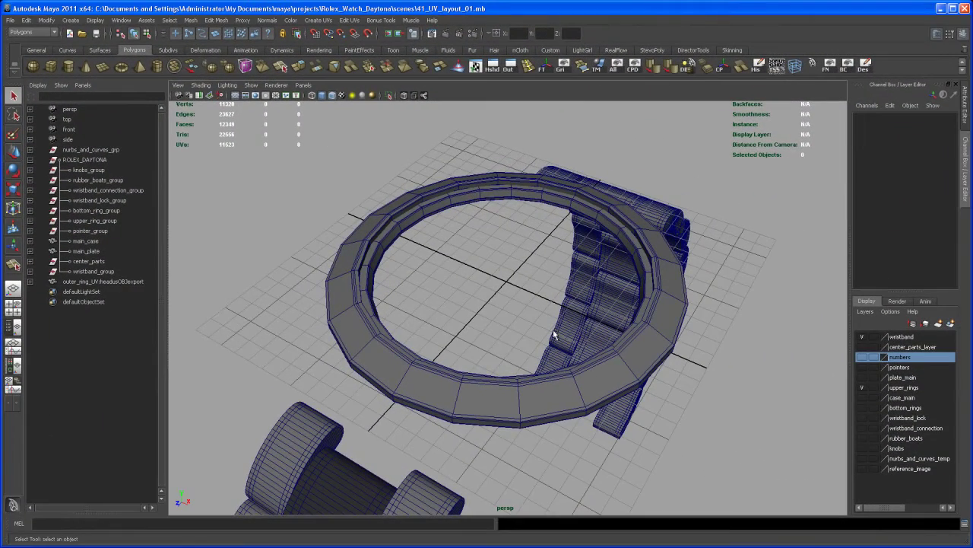
- Export the inner ring mesh as an OBJ file named inner_ring into the project's data folder
{"action": "left_click_drag", "start_coordinate": [490, 254], "coordinate": [450, 242], "text": "alt"}
{"action": "left_click", "coordinate": [480, 197]}
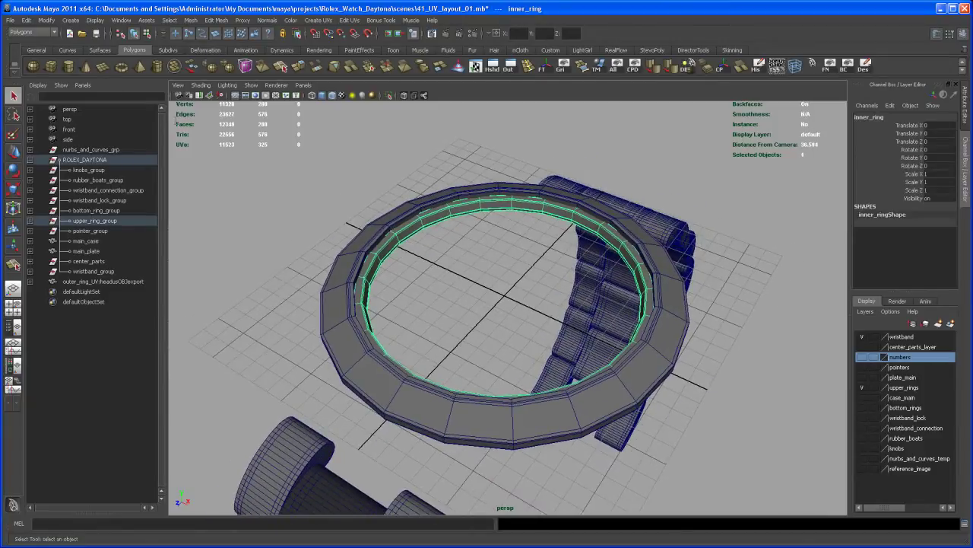
{"action": "left_click", "coordinate": [10, 20]}
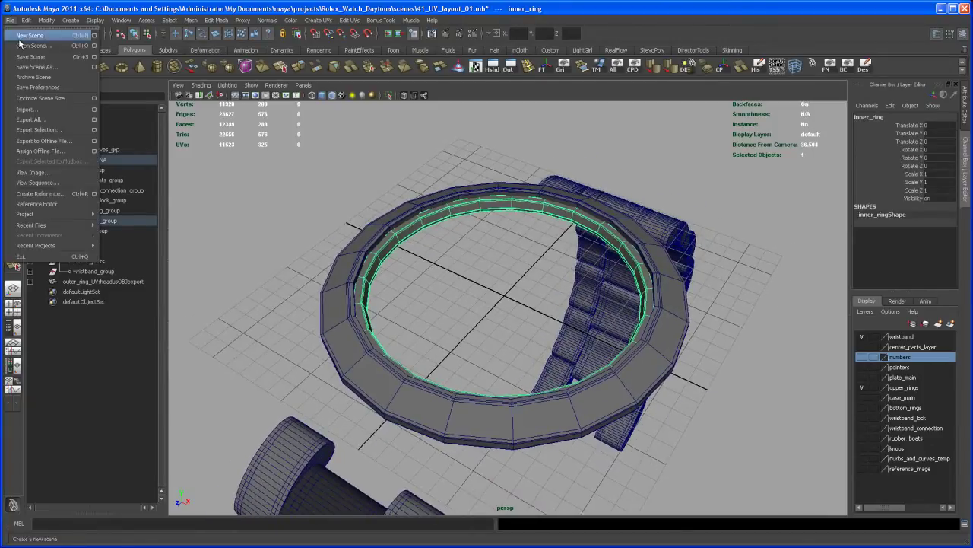
{"action": "left_click", "coordinate": [65, 131]}
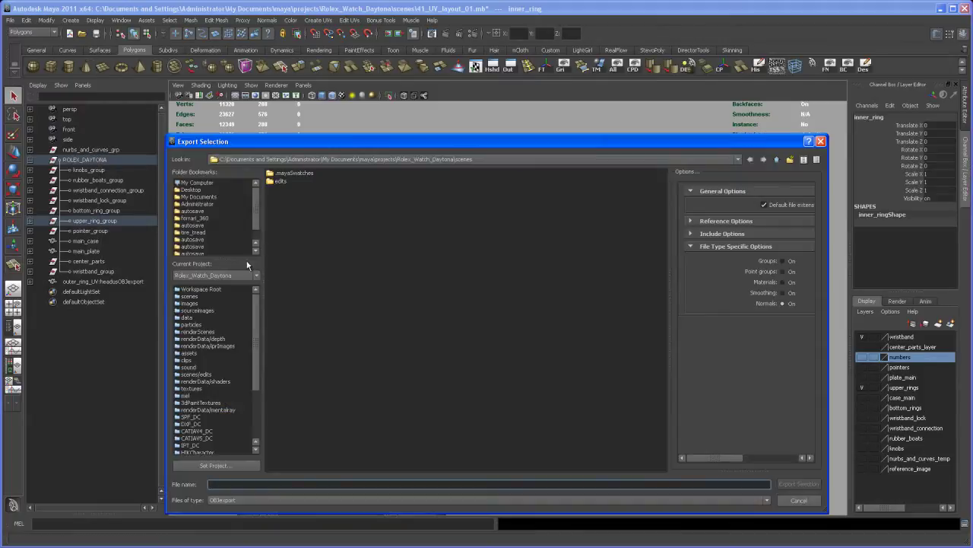
{"action": "left_click", "coordinate": [190, 319]}
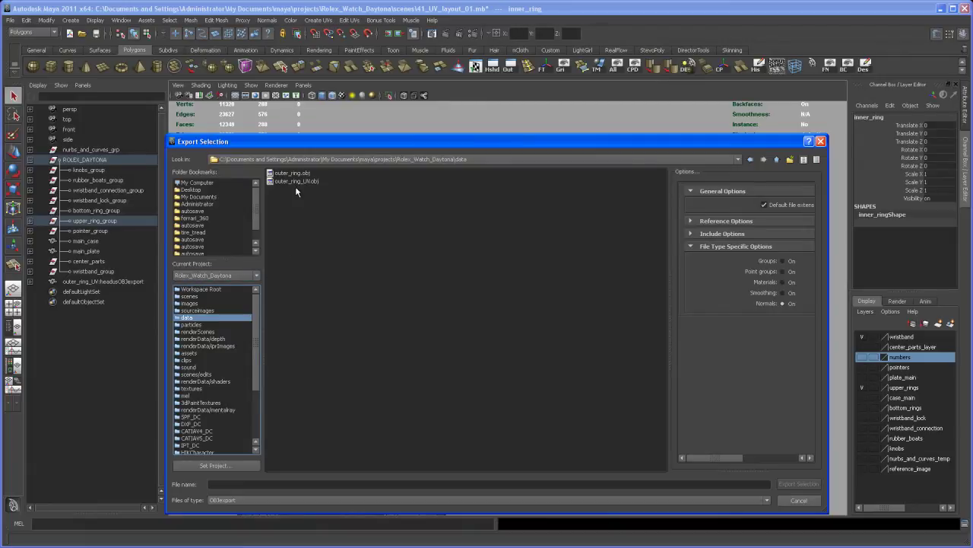
{"action": "left_click", "coordinate": [269, 481]}
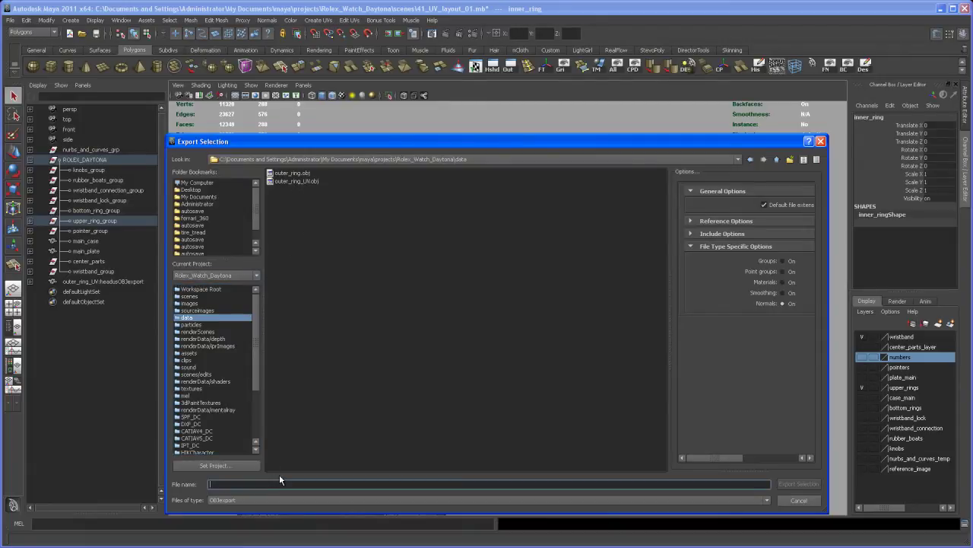
{"action": "type", "text": "inner_ring"}
{"action": "key", "text": "Return"}
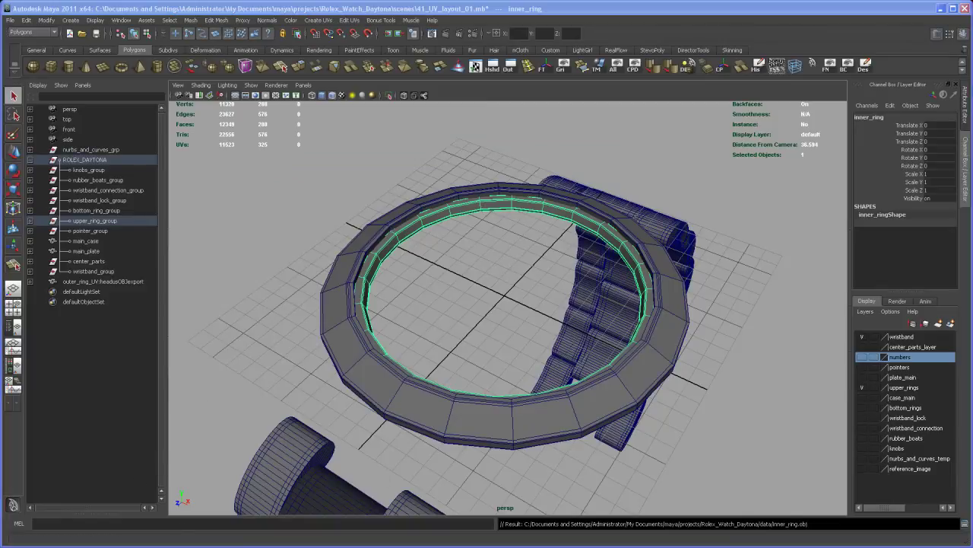
- Switch to headus UVLayout v2 Professional by launching it, and expand its display options
{"action": "key", "text": "super"}
{"action": "mouse_move", "coordinate": [91, 461]}
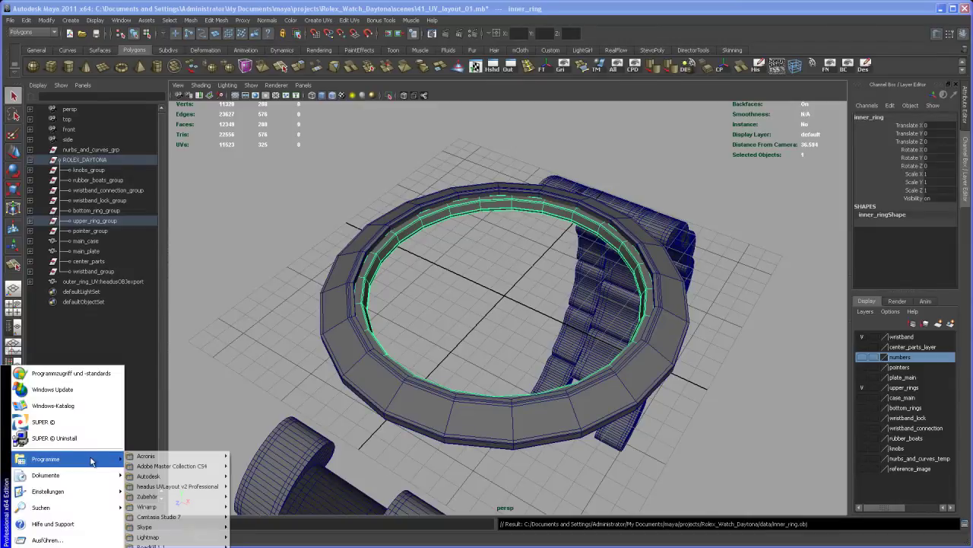
{"action": "mouse_move", "coordinate": [183, 487]}
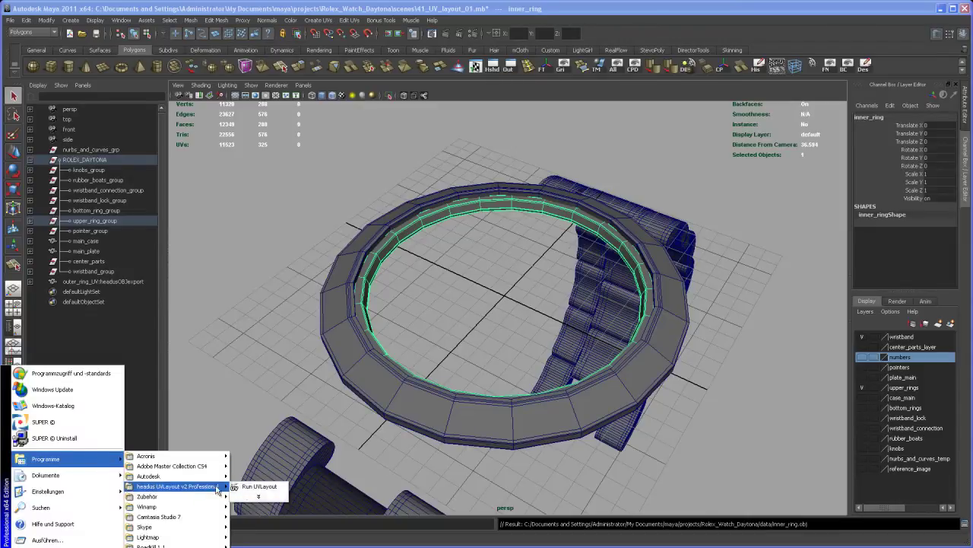
{"action": "left_click", "coordinate": [254, 486]}
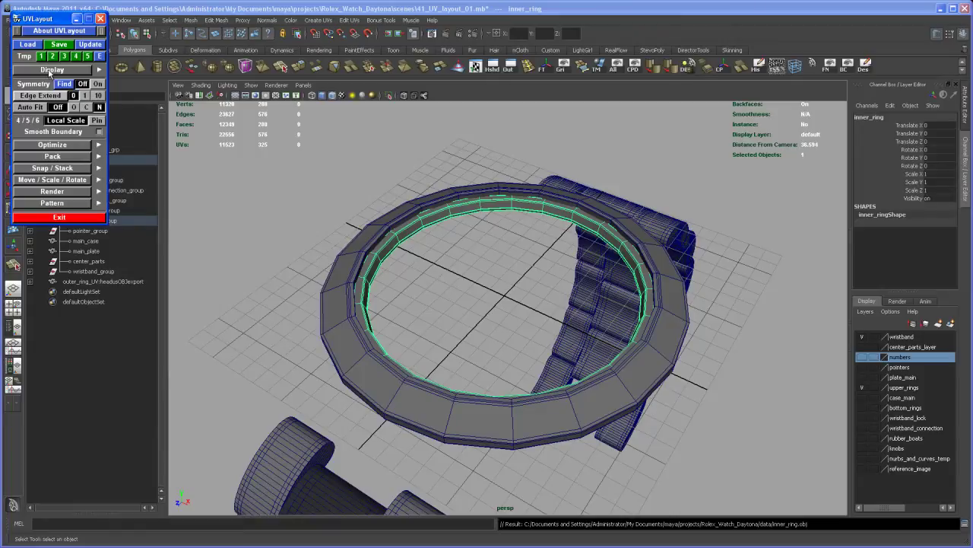
{"action": "left_click", "coordinate": [51, 70]}
- Load inner_ring.obj from the Rolex_Watch_Daytona project's data folder in maya/projects and enlarge the model window
{"action": "left_click", "coordinate": [27, 44]}
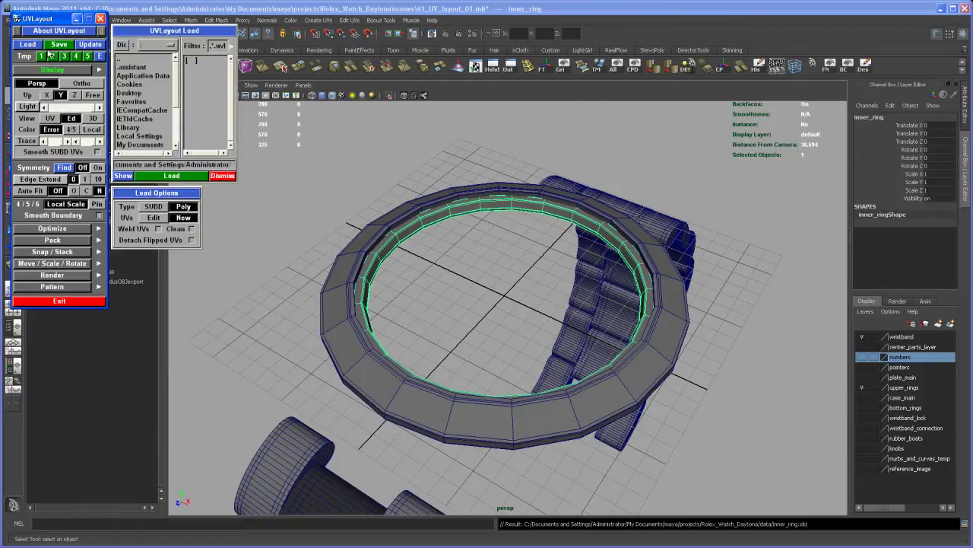
{"action": "left_click_drag", "start_coordinate": [196, 79], "coordinate": [200, 100]}
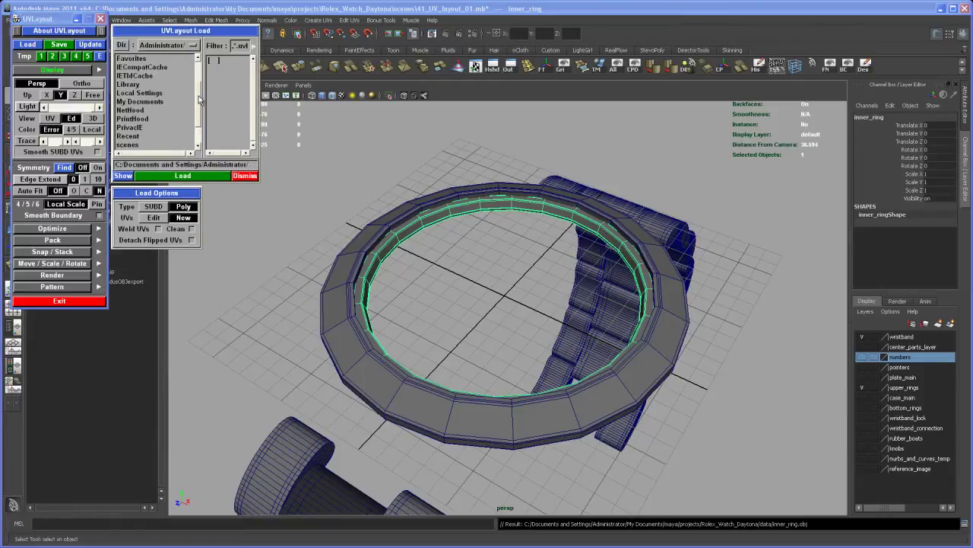
{"action": "double_click", "coordinate": [157, 104]}
{"action": "left_click_drag", "start_coordinate": [300, 80], "coordinate": [297, 112]}
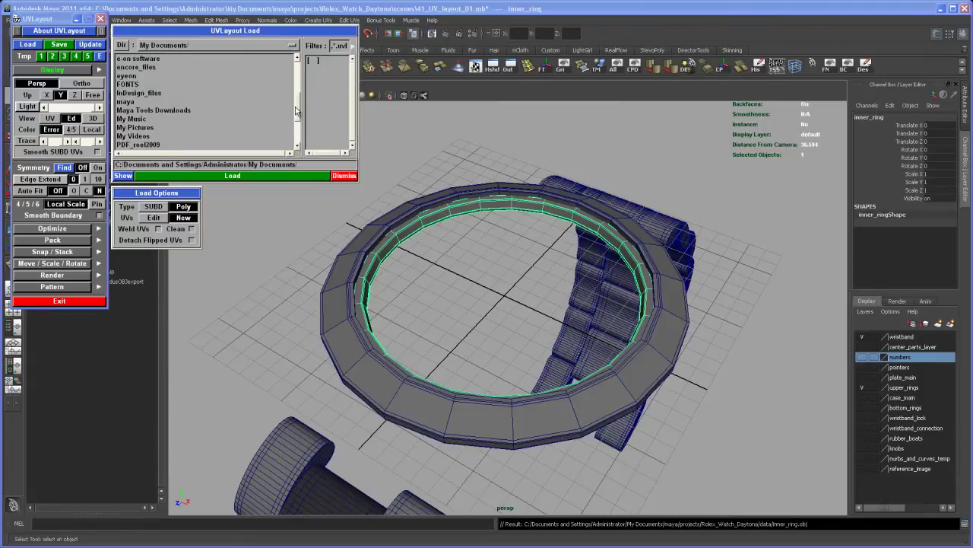
{"action": "double_click", "coordinate": [146, 85]}
{"action": "double_click", "coordinate": [141, 129]}
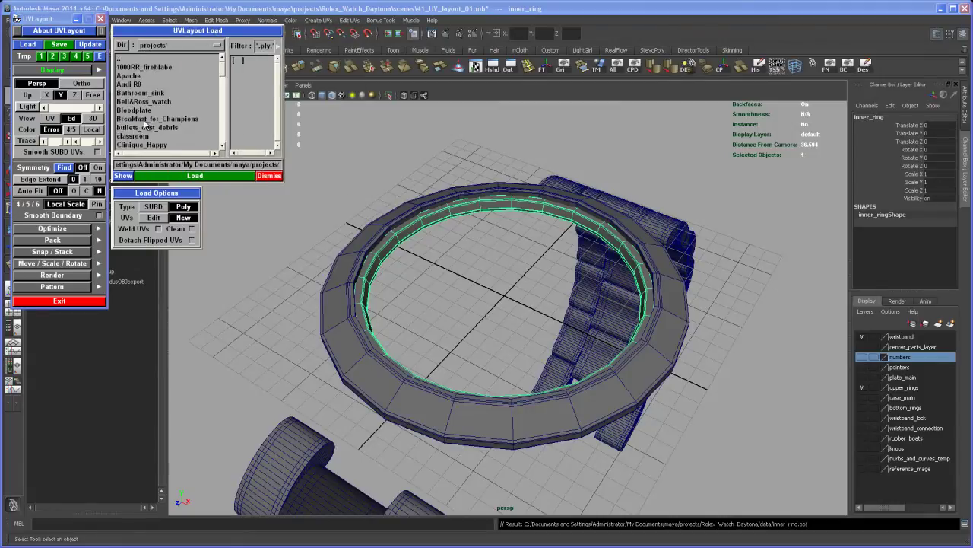
{"action": "left_click_drag", "start_coordinate": [222, 68], "coordinate": [223, 126]}
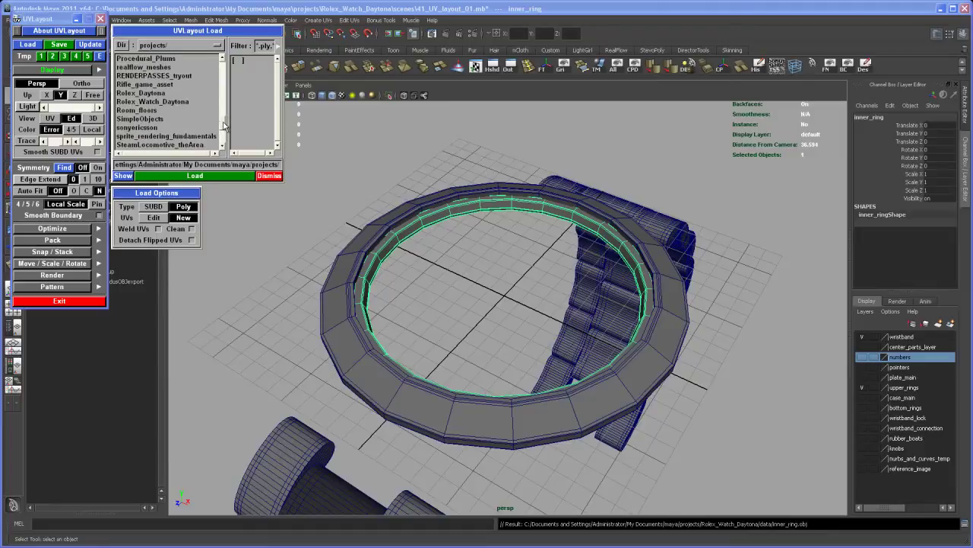
{"action": "double_click", "coordinate": [172, 101]}
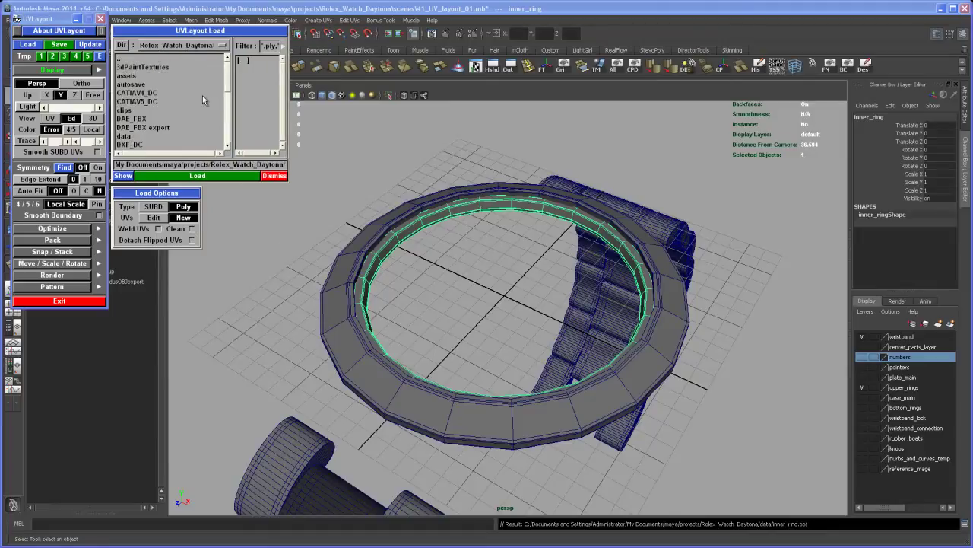
{"action": "left_click", "coordinate": [138, 136]}
{"action": "double_click", "coordinate": [132, 138]}
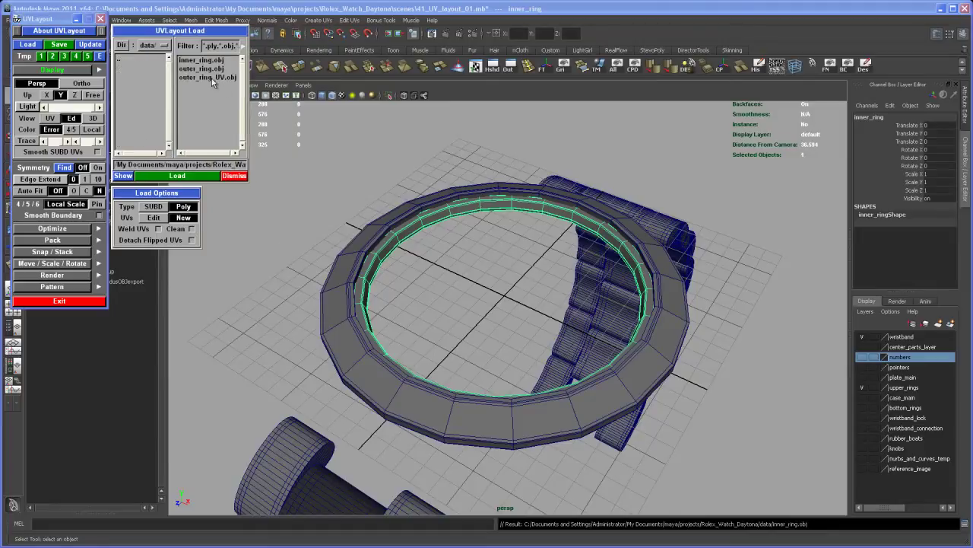
{"action": "left_click", "coordinate": [202, 61]}
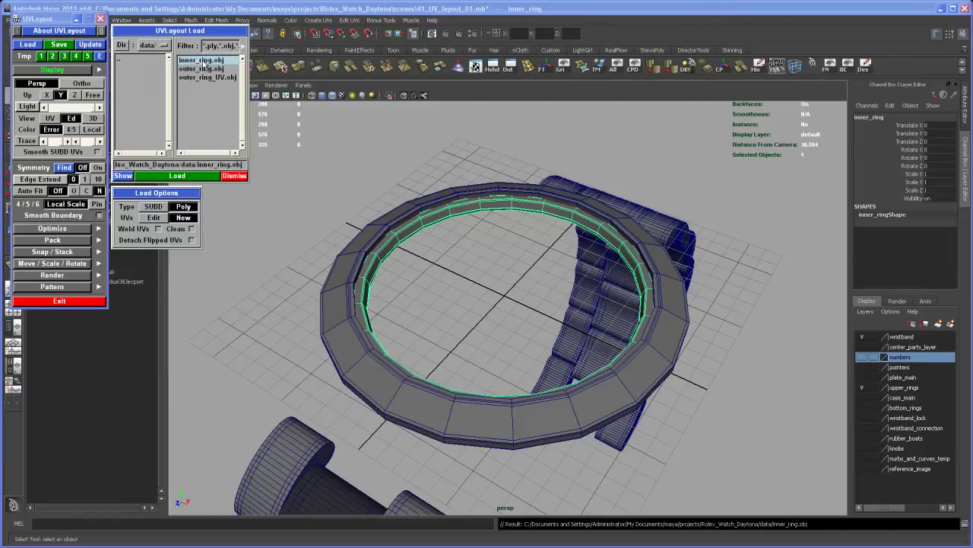
{"action": "double_click", "coordinate": [204, 60]}
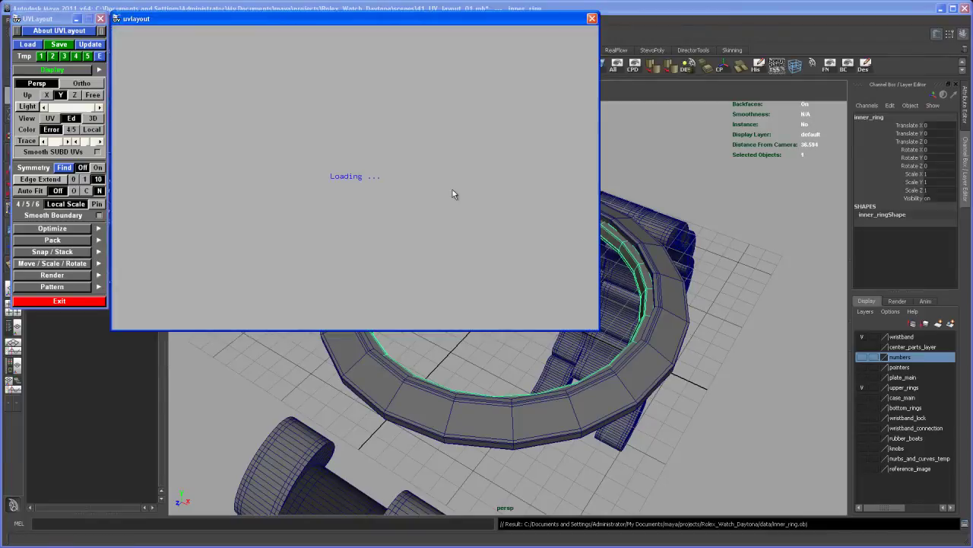
{"action": "left_click_drag", "start_coordinate": [597, 332], "coordinate": [911, 539]}
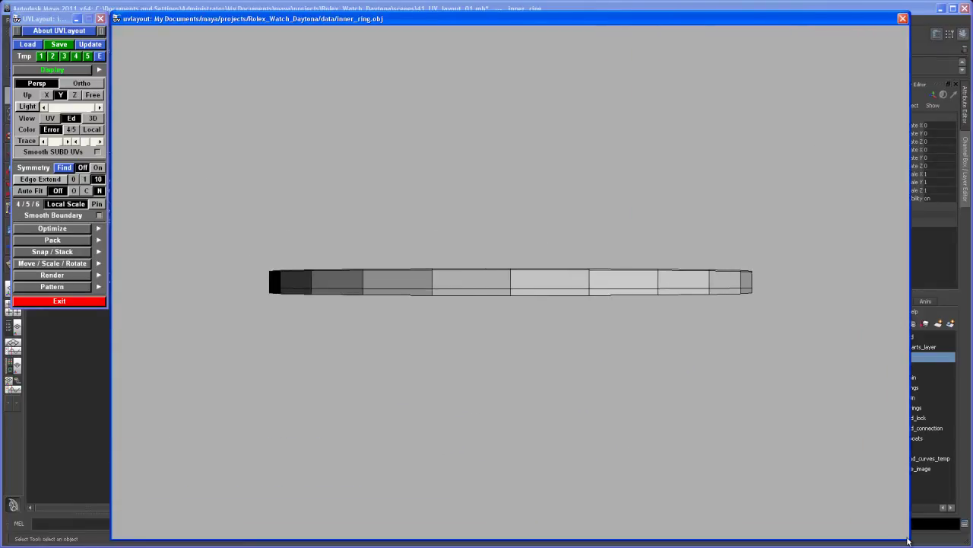
- Mark a cut along the upper inner edge loop of the ring
{"action": "mouse_move", "coordinate": [495, 352]}
{"action": "left_mouse_down"}
{"action": "mouse_move", "coordinate": [482, 373]}
{"action": "mouse_move", "coordinate": [520, 342]}
{"action": "mouse_move", "coordinate": [485, 351]}
{"action": "left_mouse_up"}
{"action": "right_click_drag", "start_coordinate": [485, 351], "coordinate": [485, 376]}
{"action": "middle_click_drag", "start_coordinate": [484, 375], "coordinate": [506, 374]}
{"action": "left_click_drag", "start_coordinate": [508, 378], "coordinate": [551, 373]}
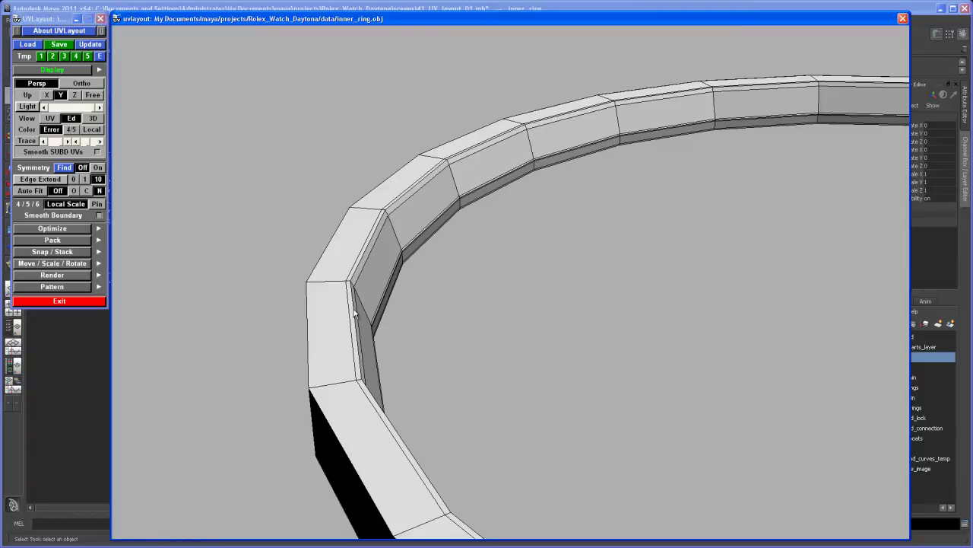
{"action": "left_click_drag", "start_coordinate": [355, 313], "coordinate": [343, 323]}
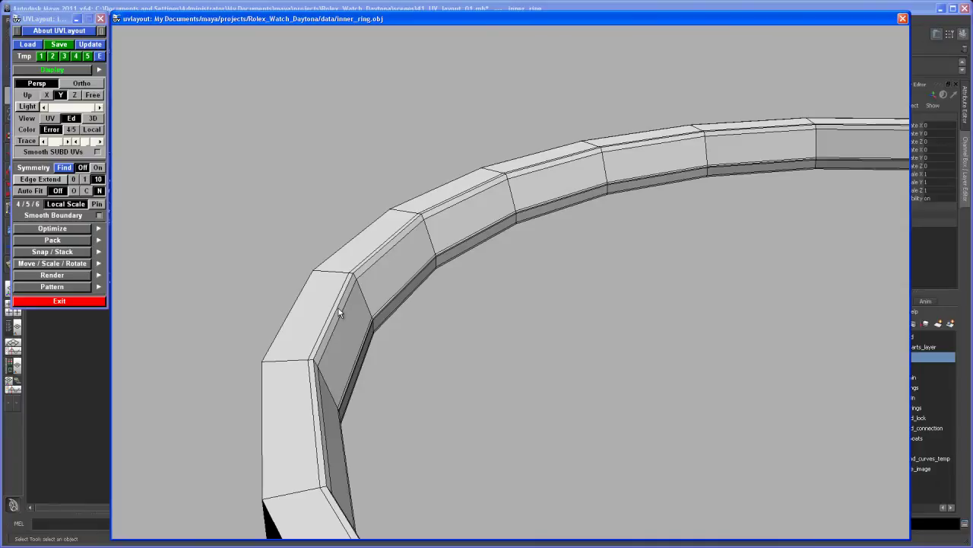
{"action": "key", "text": "c"}
- Mark a second cut along the lower inner edge loop, where the inner wall meets the bottom bevel
{"action": "right_click_drag", "start_coordinate": [343, 308], "coordinate": [541, 270]}
{"action": "middle_click_drag", "start_coordinate": [541, 271], "coordinate": [504, 285]}
{"action": "left_click_drag", "start_coordinate": [545, 309], "coordinate": [561, 307]}
{"action": "middle_click_drag", "start_coordinate": [546, 300], "coordinate": [496, 300]}
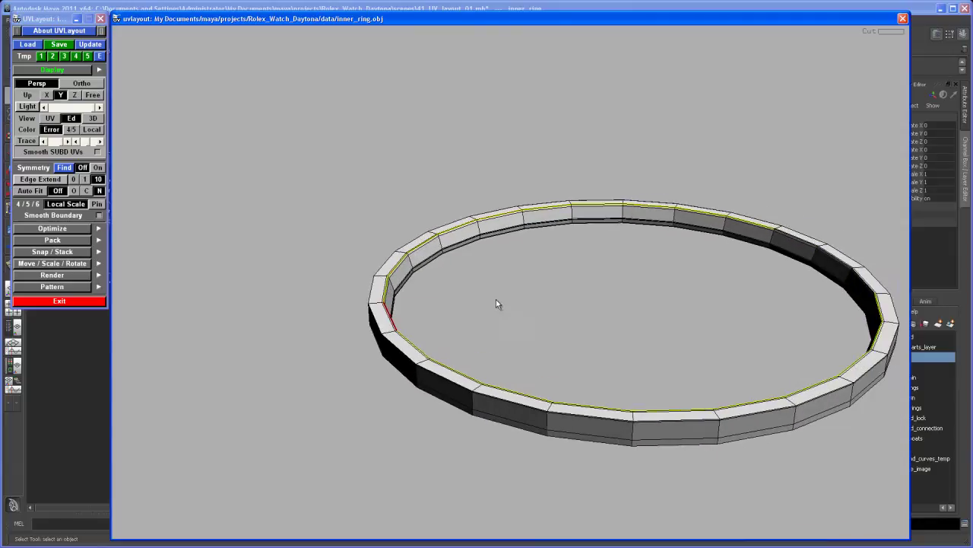
{"action": "right_click_drag", "start_coordinate": [496, 299], "coordinate": [514, 322]}
{"action": "left_click_drag", "start_coordinate": [514, 322], "coordinate": [457, 343]}
{"action": "middle_click_drag", "start_coordinate": [457, 342], "coordinate": [463, 365]}
{"action": "right_click_drag", "start_coordinate": [462, 365], "coordinate": [524, 373]}
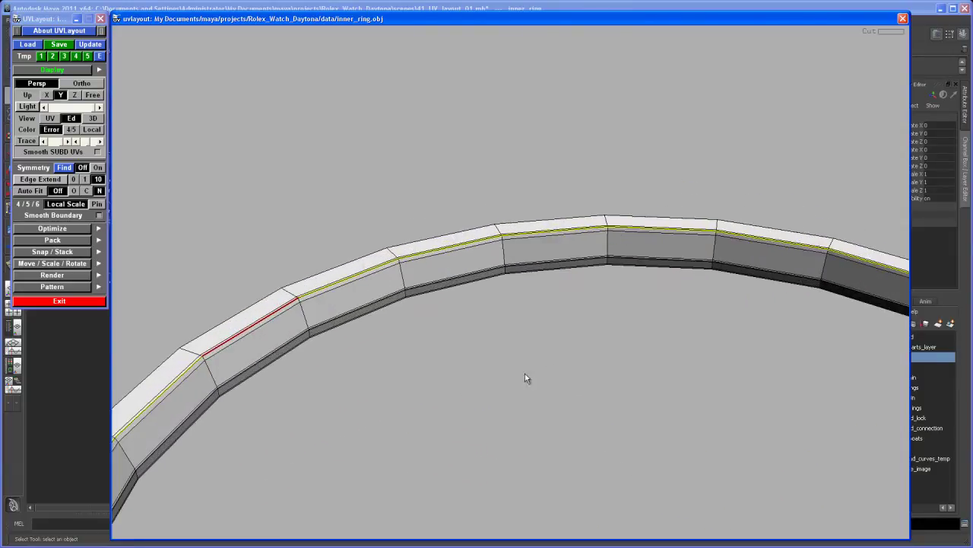
{"action": "left_click_drag", "start_coordinate": [525, 378], "coordinate": [597, 451]}
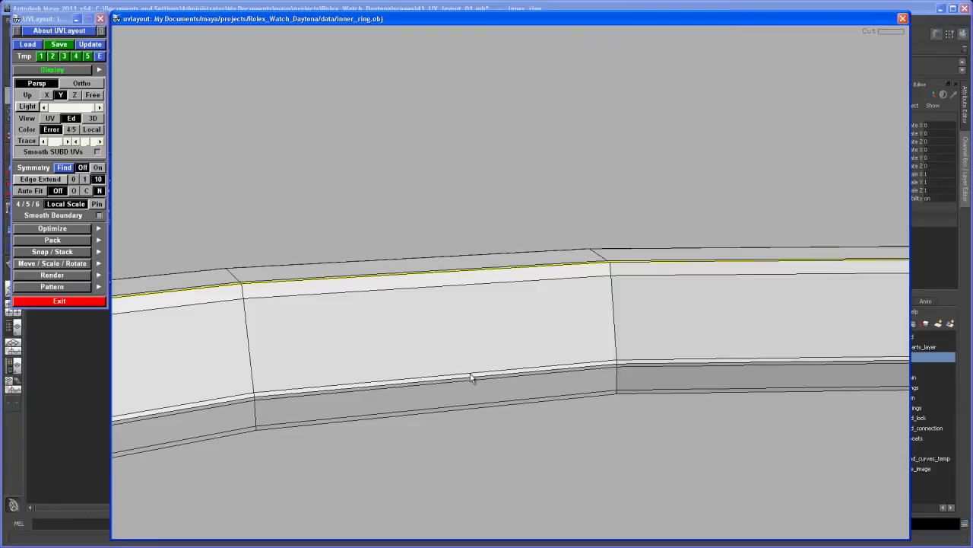
{"action": "key", "text": "c"}
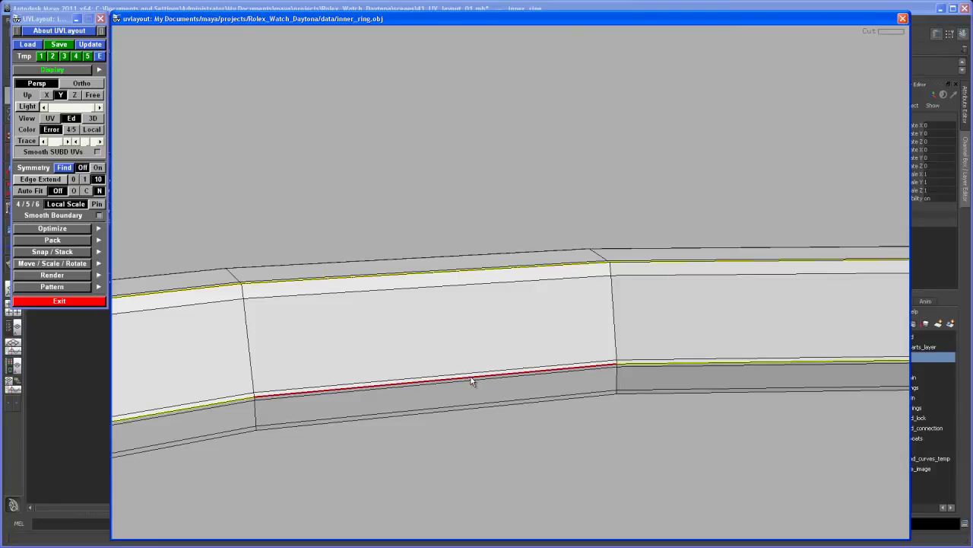
- Examine both marked cut loops around the inner ring for continuity
{"action": "right_click_drag", "start_coordinate": [728, 412], "coordinate": [469, 348]}
{"action": "right_click_drag", "start_coordinate": [670, 413], "coordinate": [424, 322]}
{"action": "left_click_drag", "start_coordinate": [512, 352], "coordinate": [521, 372]}
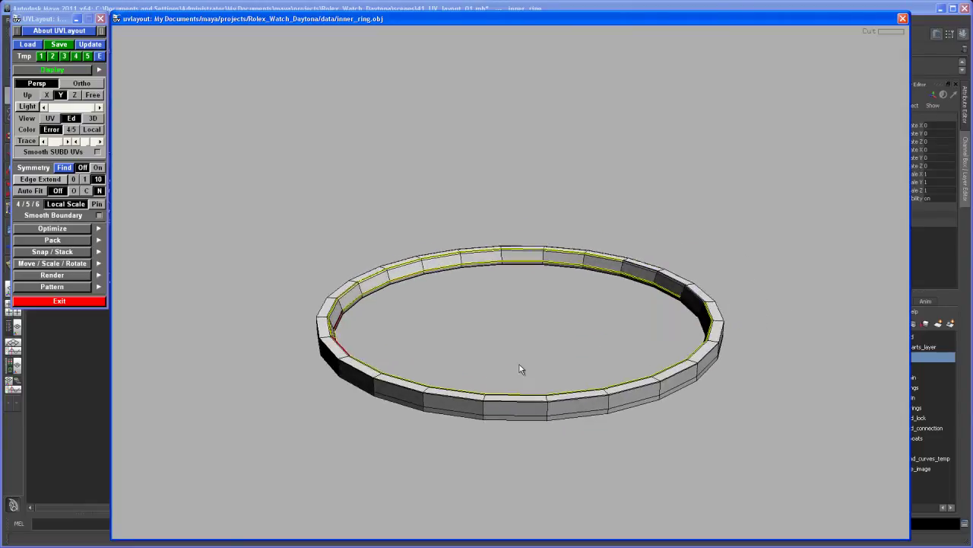
{"action": "right_click_drag", "start_coordinate": [522, 372], "coordinate": [589, 378]}
{"action": "left_click_drag", "start_coordinate": [589, 373], "coordinate": [628, 367]}
{"action": "right_click_drag", "start_coordinate": [628, 367], "coordinate": [661, 381]}
{"action": "middle_click_drag", "start_coordinate": [618, 357], "coordinate": [548, 405]}
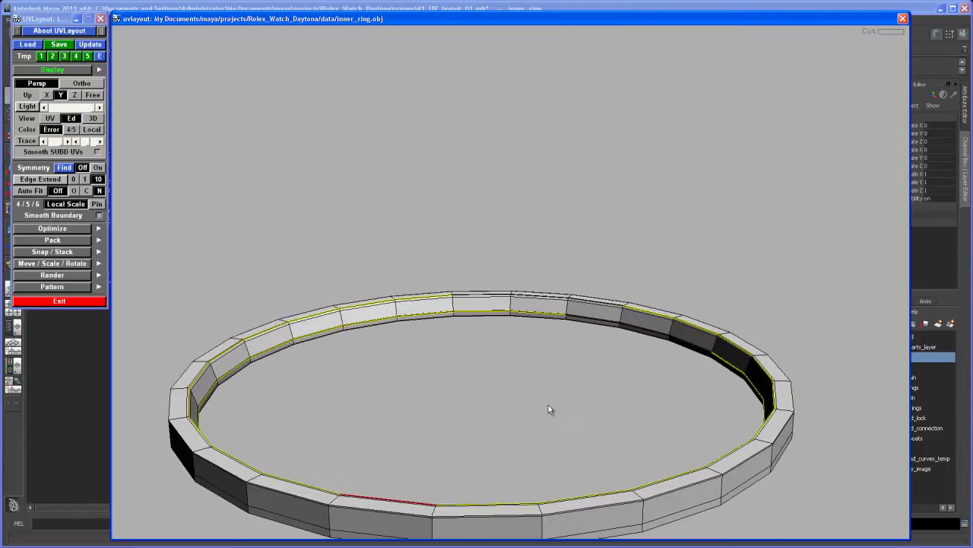
- Cut the unmarked stretch of the upper inner edge loop to complete that seam
{"action": "left_click_drag", "start_coordinate": [548, 404], "coordinate": [600, 411]}
{"action": "right_click_drag", "start_coordinate": [600, 411], "coordinate": [662, 415]}
{"action": "right_click_drag", "start_coordinate": [545, 397], "coordinate": [608, 395]}
{"action": "middle_click_drag", "start_coordinate": [636, 404], "coordinate": [689, 381]}
{"action": "right_click_drag", "start_coordinate": [572, 375], "coordinate": [646, 401]}
{"action": "middle_click_drag", "start_coordinate": [647, 401], "coordinate": [697, 406]}
{"action": "right_click_drag", "start_coordinate": [634, 412], "coordinate": [692, 462]}
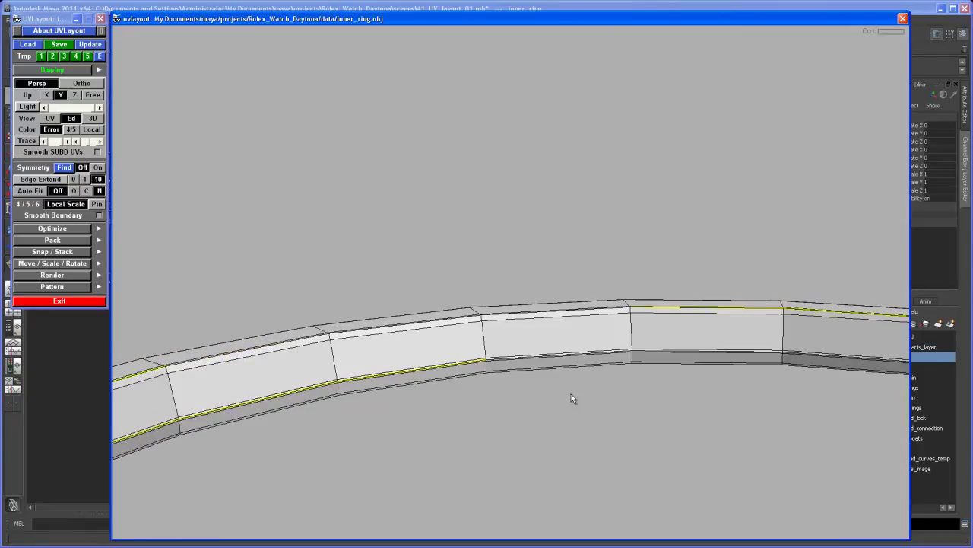
{"action": "right_click_drag", "start_coordinate": [570, 392], "coordinate": [600, 423]}
{"action": "left_click_drag", "start_coordinate": [600, 428], "coordinate": [626, 486]}
{"action": "left_click_drag", "start_coordinate": [537, 413], "coordinate": [586, 362]}
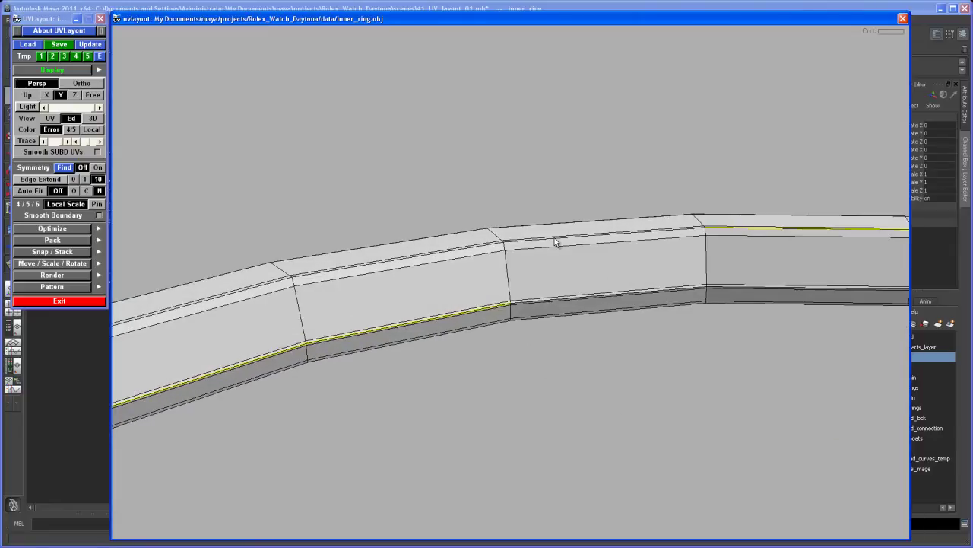
{"action": "key", "text": "c"}
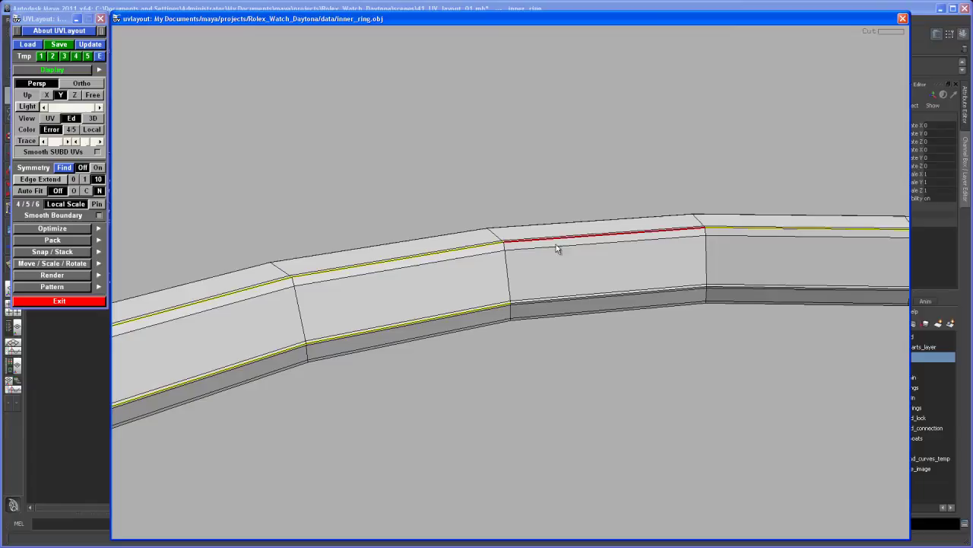
- Cut the unmarked stretch of the lower inner edge loop to complete the second seam
{"action": "right_click_drag", "start_coordinate": [440, 234], "coordinate": [273, 255]}
{"action": "right_click_drag", "start_coordinate": [574, 313], "coordinate": [842, 461]}
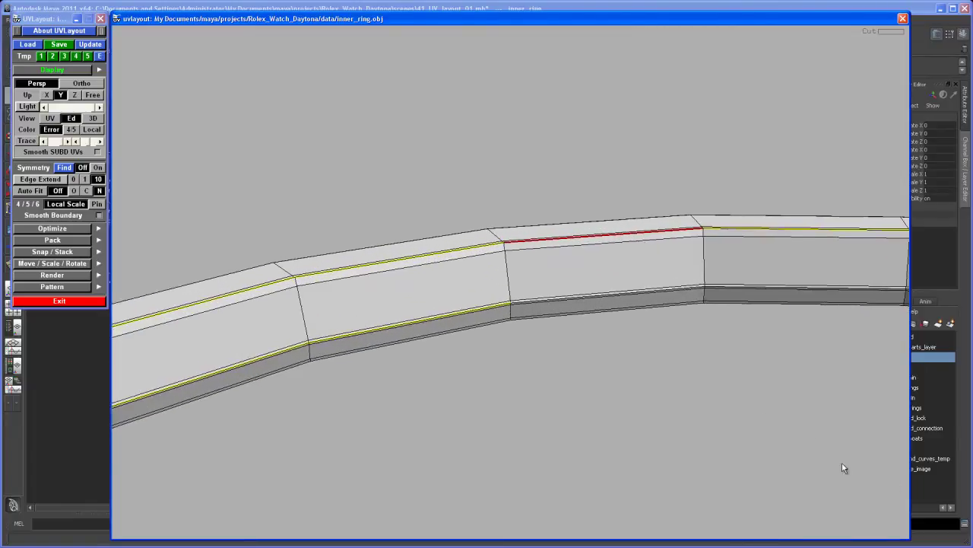
{"action": "right_click_drag", "start_coordinate": [594, 354], "coordinate": [809, 462]}
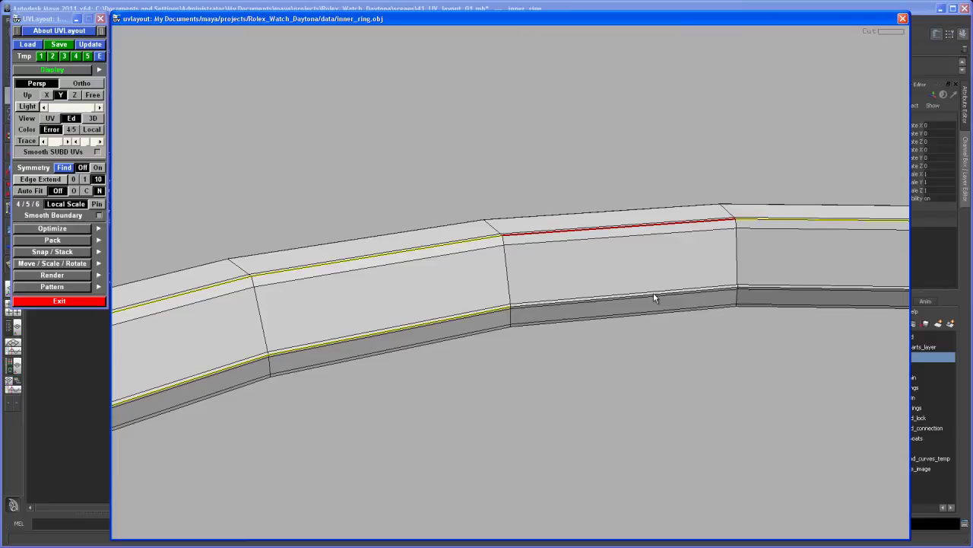
{"action": "key", "text": "c"}
- Weld the marked lower inner edge loop and cut it again along the same edges
{"action": "left_click_drag", "start_coordinate": [654, 297], "coordinate": [618, 345]}
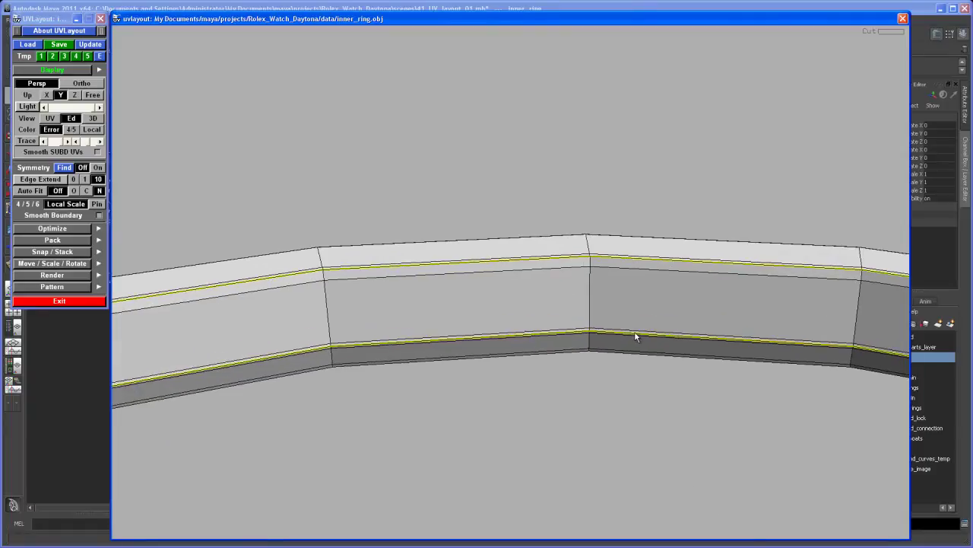
{"action": "key", "text": "w"}
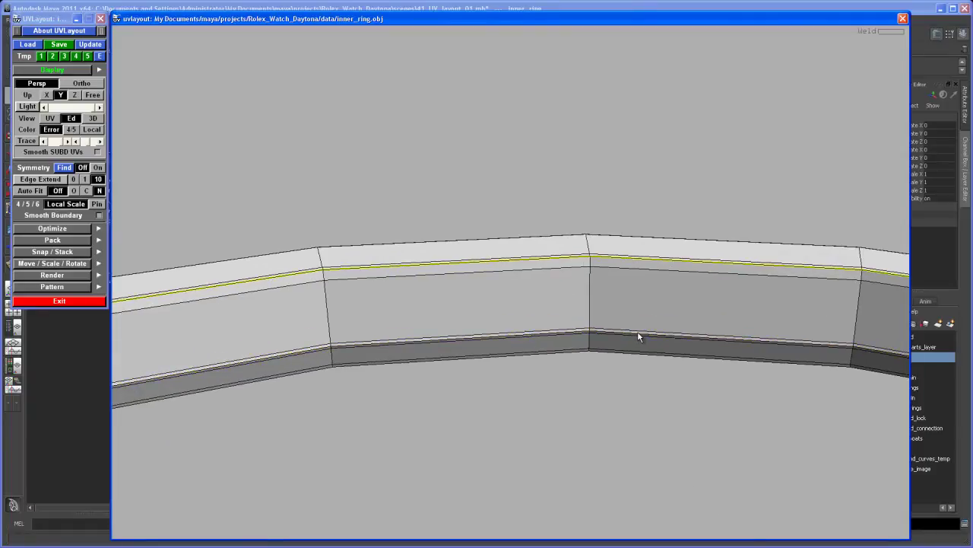
{"action": "key", "text": "c"}
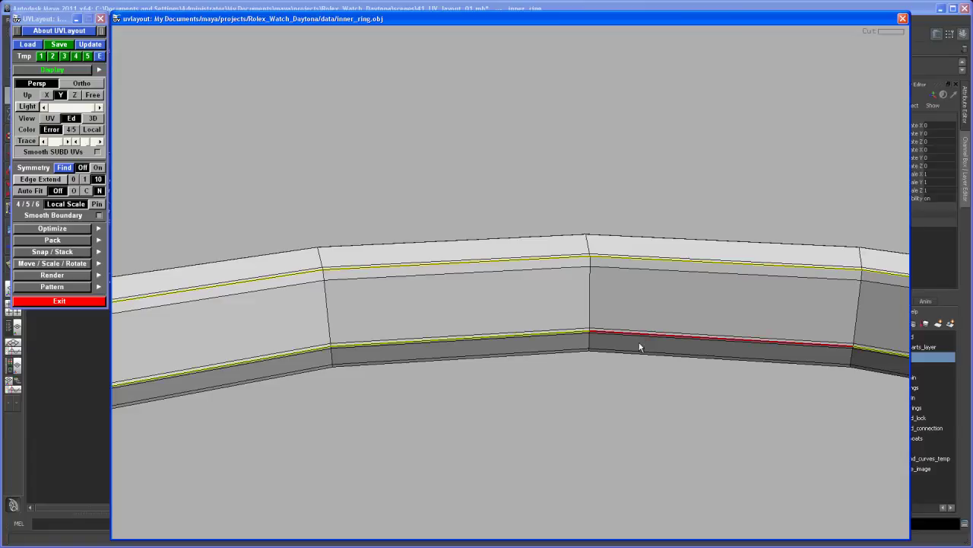
- Split the inner ring into separate shells along the two marked edge loops
{"action": "left_click_drag", "start_coordinate": [639, 336], "coordinate": [682, 403]}
{"action": "right_click_drag", "start_coordinate": [682, 399], "coordinate": [449, 320]}
{"action": "left_click_drag", "start_coordinate": [449, 320], "coordinate": [728, 282]}
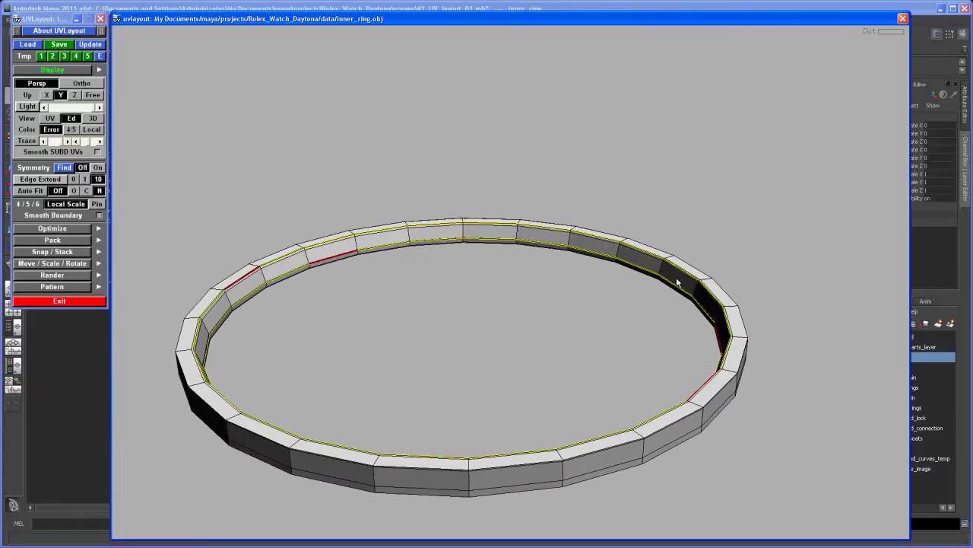
{"action": "key", "text": "Return"}
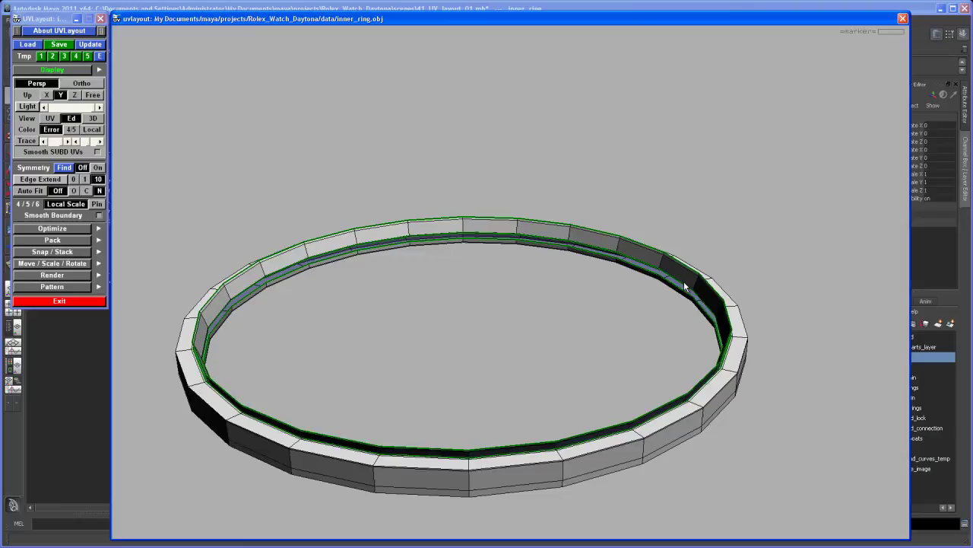
- Drop the ring's outer shell into the UV space, leaving only the narrow inner strip in the edit view
{"action": "left_click_drag", "start_coordinate": [683, 283], "coordinate": [608, 360]}
{"action": "left_click_drag", "start_coordinate": [591, 392], "coordinate": [571, 352]}
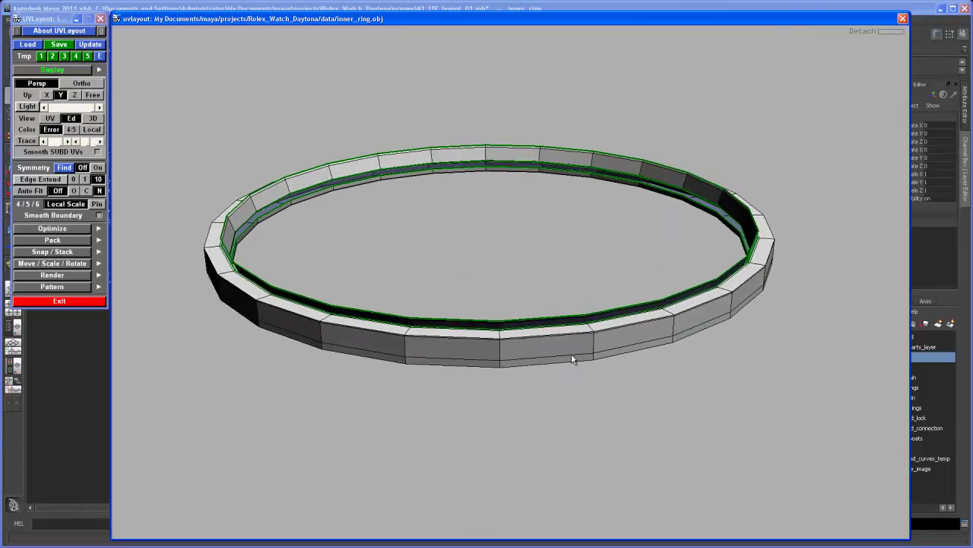
{"action": "right_click_drag", "start_coordinate": [571, 354], "coordinate": [591, 392]}
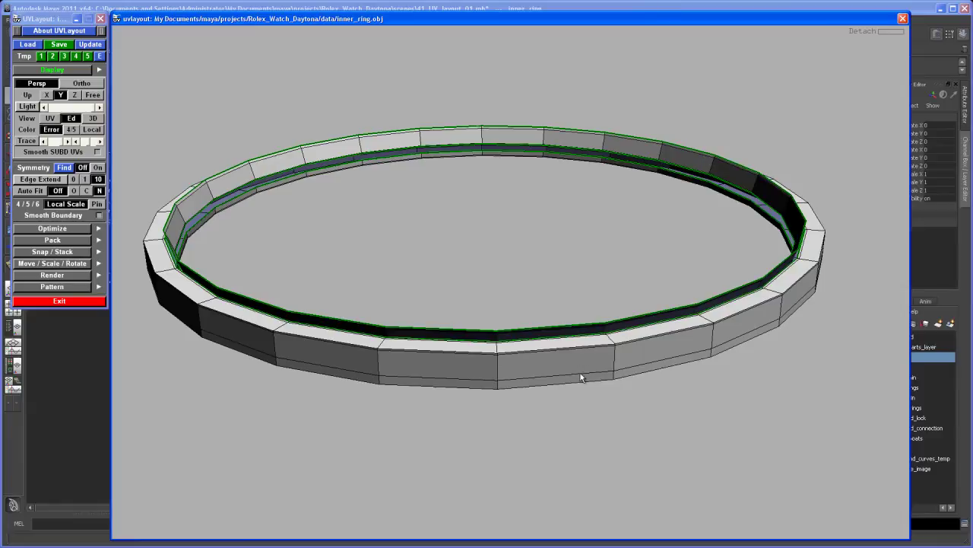
{"action": "left_click_drag", "start_coordinate": [582, 373], "coordinate": [581, 396]}
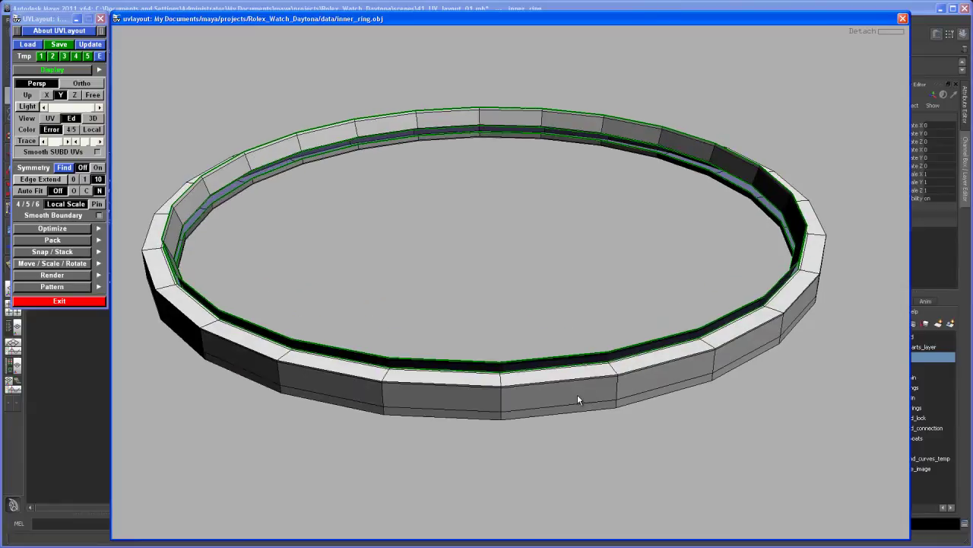
{"action": "key", "text": "d"}
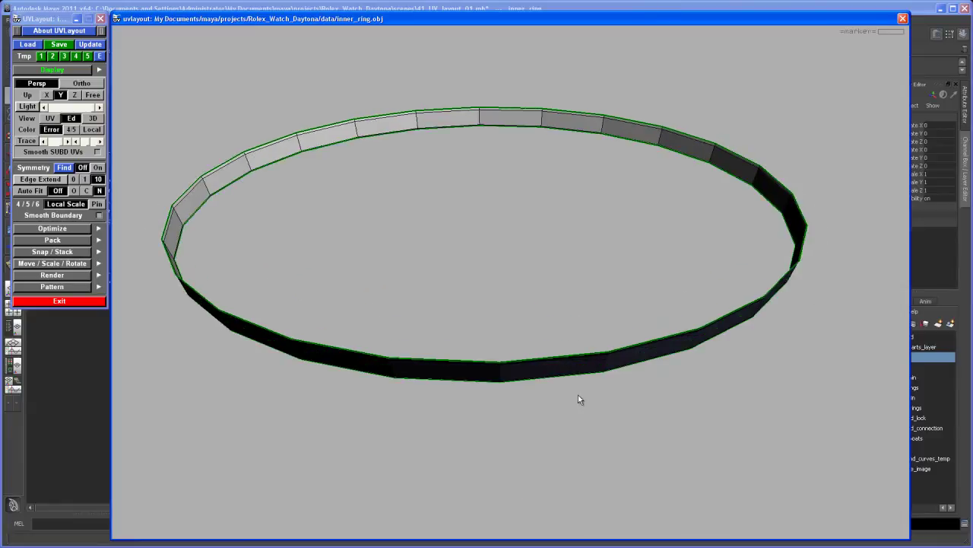
- Show the UV view and turn on Auto Fit so the dropped ring shell is framed
{"action": "left_click", "coordinate": [50, 119]}
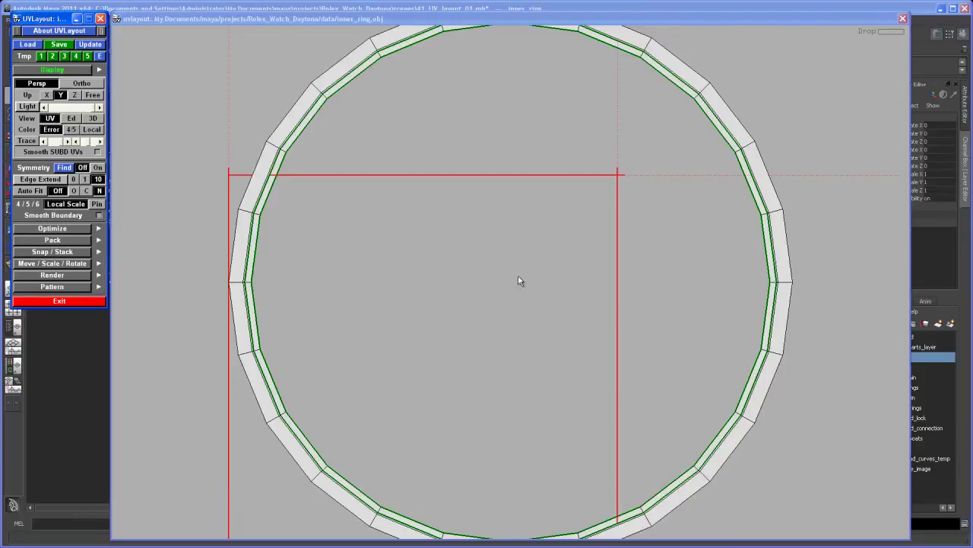
{"action": "right_click_drag", "start_coordinate": [617, 323], "coordinate": [219, 235]}
{"action": "left_click", "coordinate": [30, 191]}
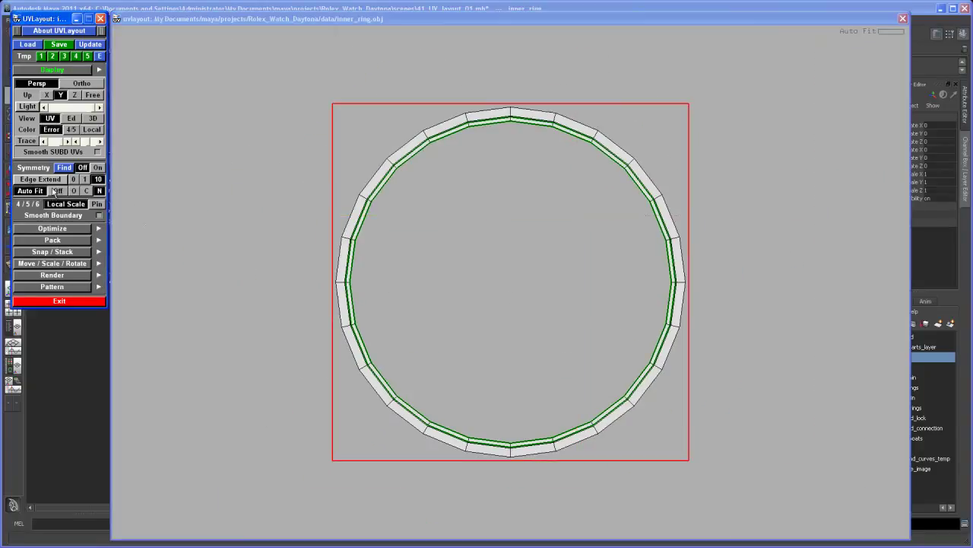
- Flatten the dropped ring shell in the UV view, and stop the flattening
{"action": "right_click_drag", "start_coordinate": [539, 298], "coordinate": [529, 266]}
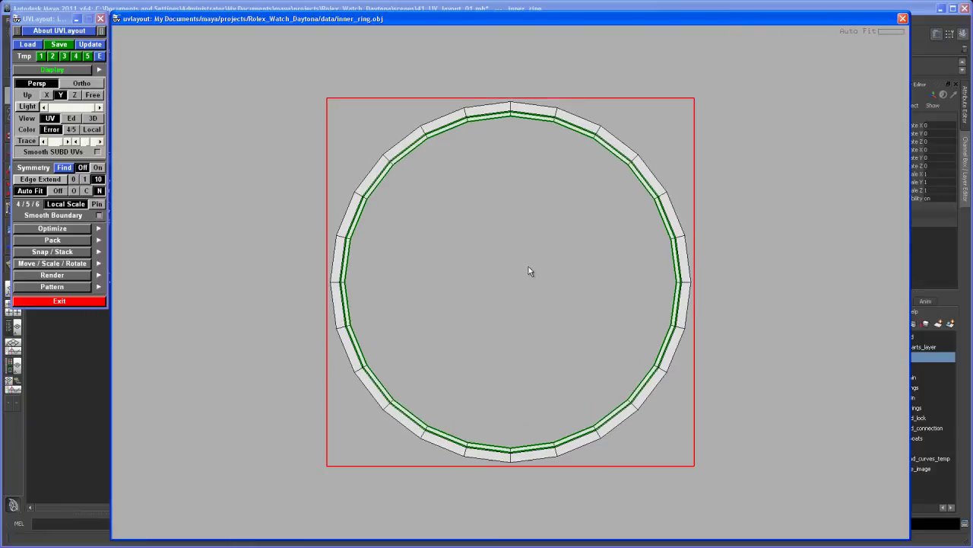
{"action": "middle_click_drag", "start_coordinate": [528, 266], "coordinate": [522, 267]}
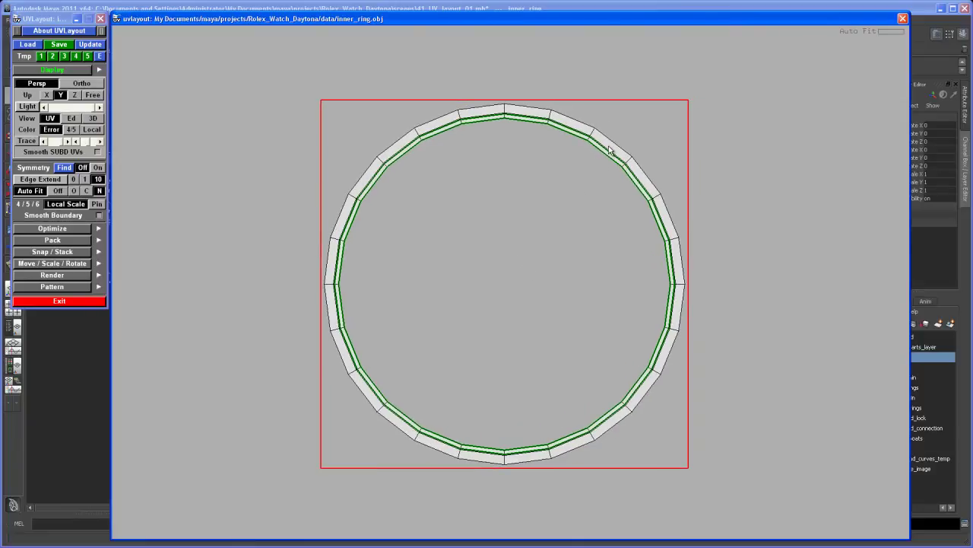
{"action": "key", "text": "f"}
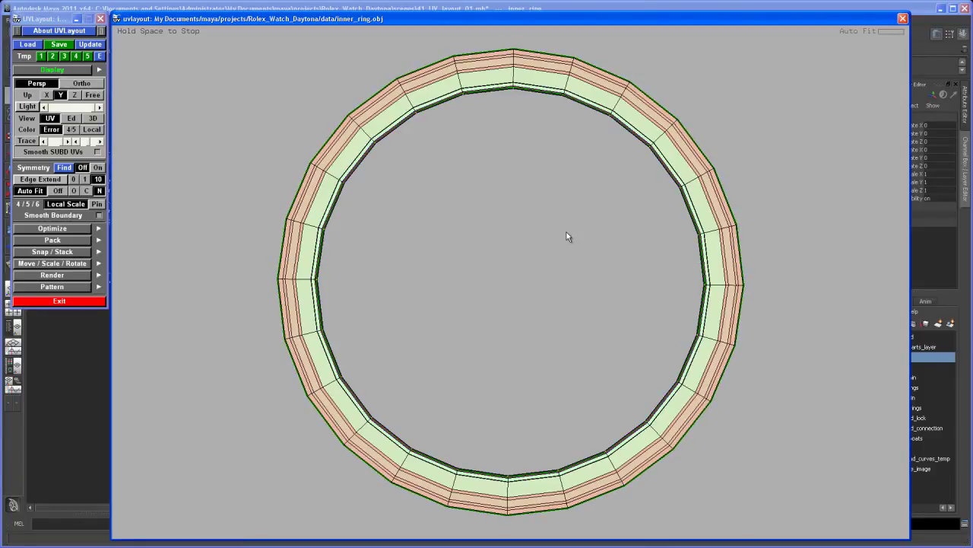
{"action": "key", "text": "space"}
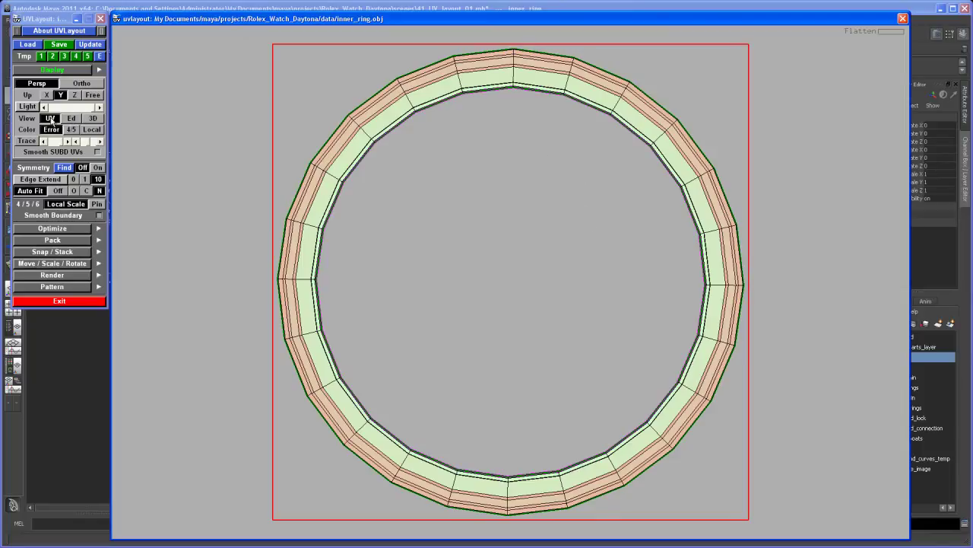
- Return to the edit view and split the inner strip at two crosswise edges two segments apart
{"action": "left_click", "coordinate": [72, 119]}
{"action": "mouse_move", "coordinate": [573, 258]}
{"action": "left_mouse_down"}
{"action": "mouse_move", "coordinate": [586, 278]}
{"action": "mouse_move", "coordinate": [596, 267]}
{"action": "mouse_move", "coordinate": [593, 279]}
{"action": "mouse_move", "coordinate": [574, 282]}
{"action": "mouse_move", "coordinate": [560, 278]}
{"action": "mouse_move", "coordinate": [582, 281]}
{"action": "mouse_move", "coordinate": [558, 270]}
{"action": "left_mouse_up"}
{"action": "right_click_drag", "start_coordinate": [558, 270], "coordinate": [544, 313]}
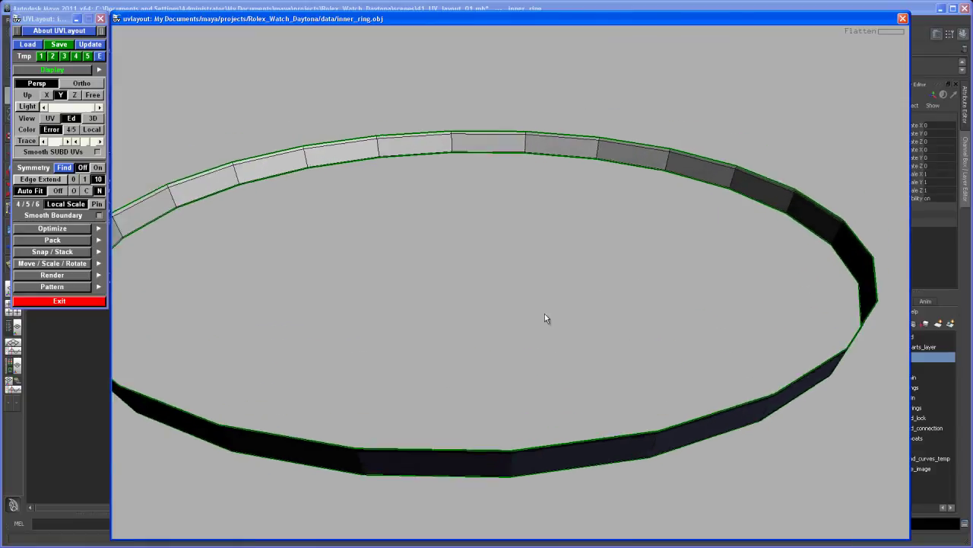
{"action": "middle_click_drag", "start_coordinate": [545, 313], "coordinate": [592, 389]}
{"action": "right_click_drag", "start_coordinate": [593, 388], "coordinate": [600, 459]}
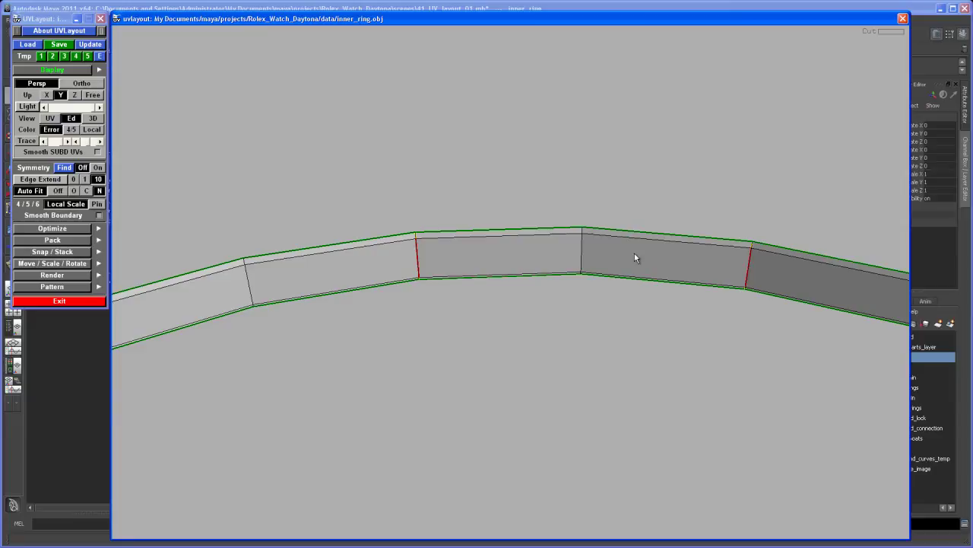
{"action": "key", "text": "Return"}
- Split the strip at the crosswise edge two segments further along, and drop one two-segment section into the UV space
{"action": "left_click_drag", "start_coordinate": [636, 263], "coordinate": [705, 275]}
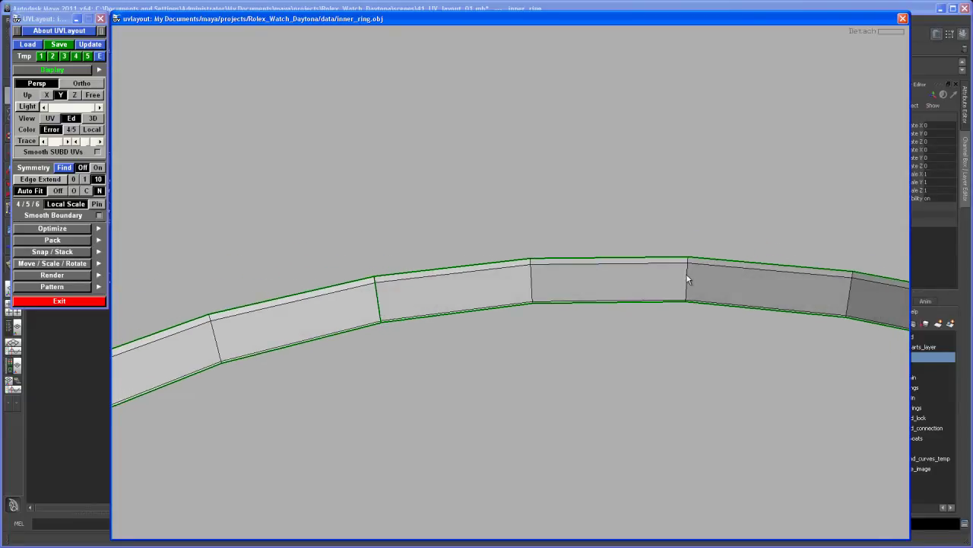
{"action": "key", "text": "c"}
{"action": "key", "text": "Return"}
{"action": "mouse_move", "coordinate": [729, 301]}
{"action": "left_mouse_down"}
{"action": "mouse_move", "coordinate": [772, 315]}
{"action": "mouse_move", "coordinate": [702, 302]}
{"action": "left_mouse_up"}
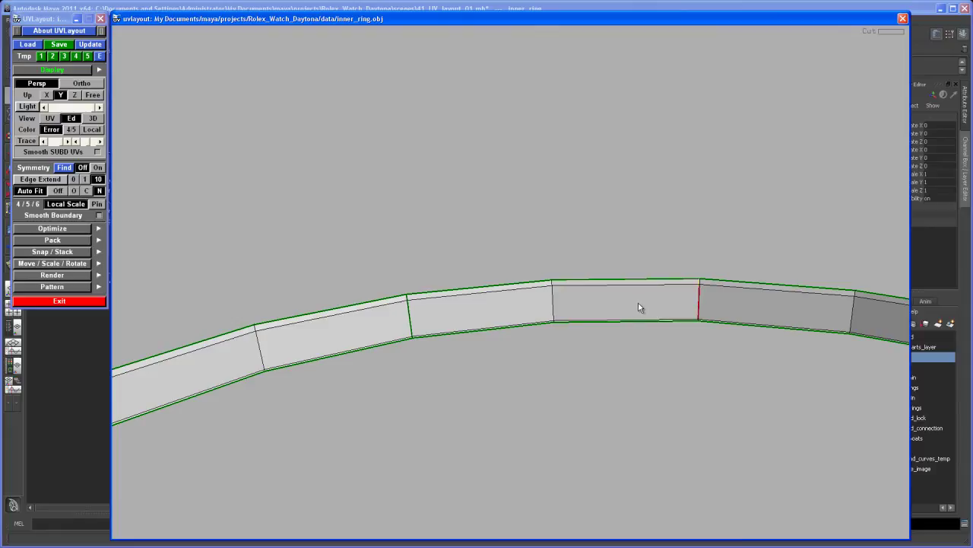
{"action": "key", "text": "Return"}
{"action": "mouse_move", "coordinate": [666, 365]}
{"action": "left_mouse_down"}
{"action": "mouse_move", "coordinate": [644, 355]}
{"action": "mouse_move", "coordinate": [665, 342]}
{"action": "left_mouse_up"}
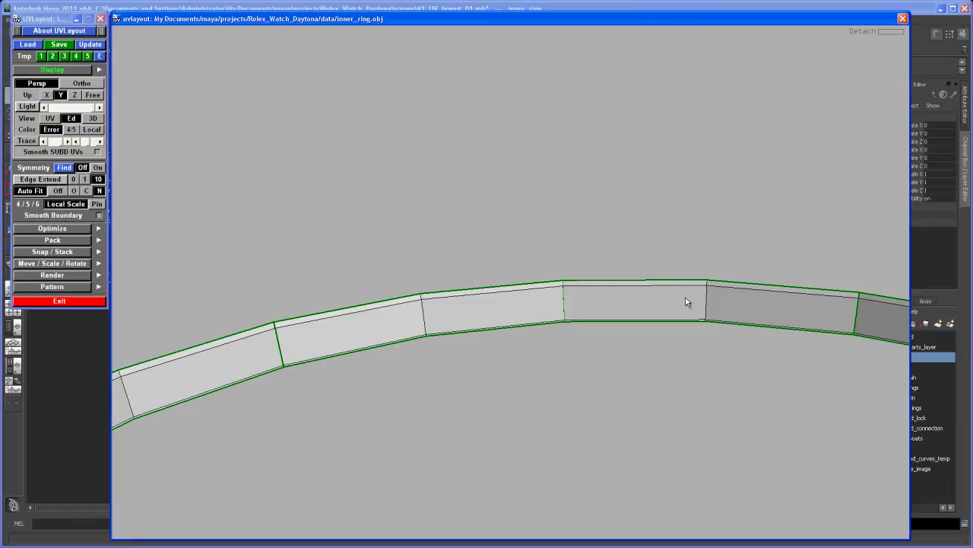
{"action": "key", "text": "d"}
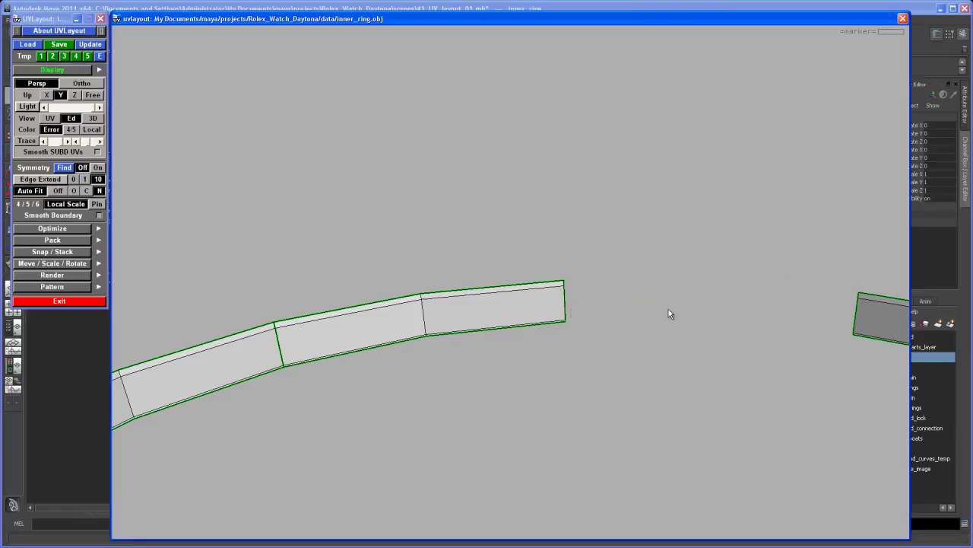
- Drop the loose two-segment section at the strip's open end, and cut, split and drop the one beside it
{"action": "left_click_drag", "start_coordinate": [467, 312], "coordinate": [508, 307]}
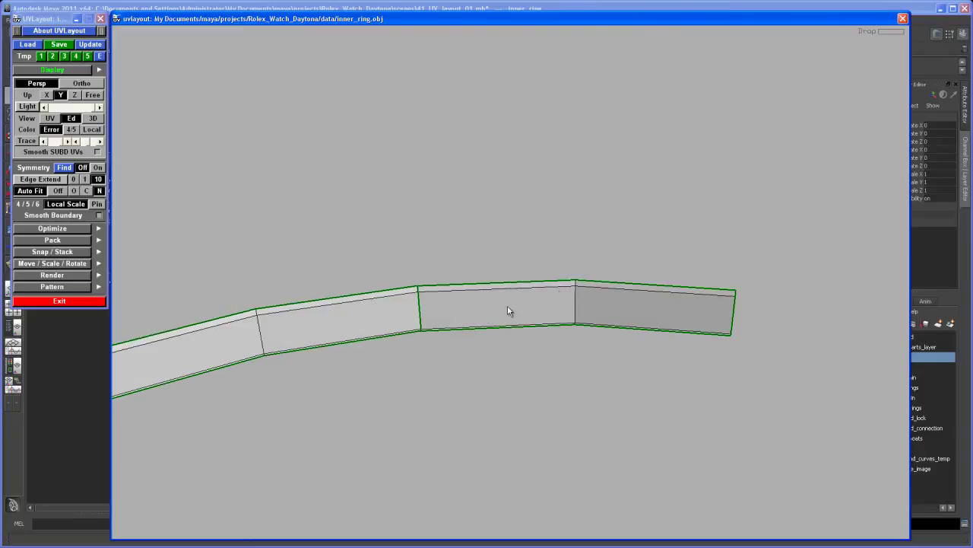
{"action": "left_click_drag", "start_coordinate": [573, 308], "coordinate": [583, 270]}
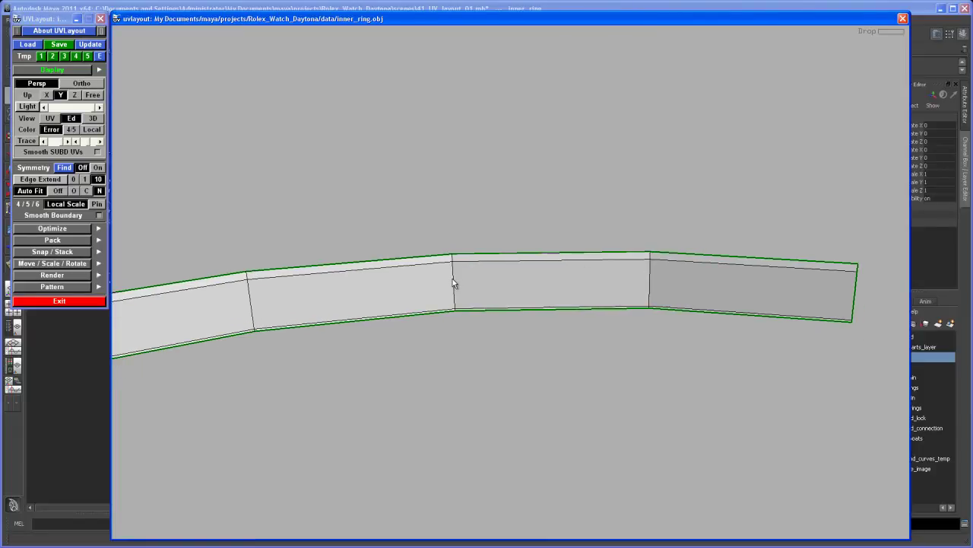
{"action": "key", "text": "c"}
{"action": "key", "text": "Return"}
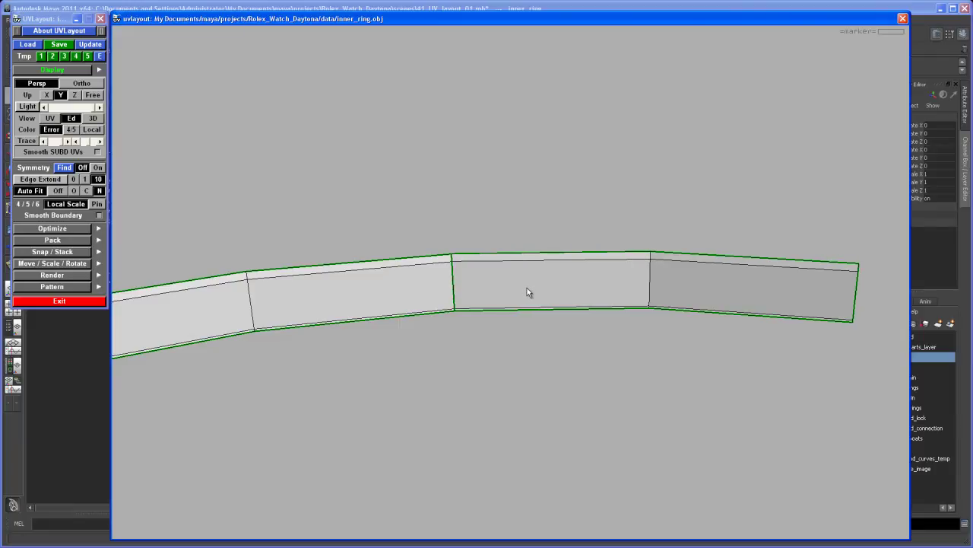
{"action": "key", "text": "d"}
- Cut off two further two-segment sections from the strip's open end, splitting and dropping each
{"action": "right_click_drag", "start_coordinate": [489, 289], "coordinate": [282, 307]}
{"action": "middle_click_drag", "start_coordinate": [455, 318], "coordinate": [571, 300]}
{"action": "left_click_drag", "start_coordinate": [571, 300], "coordinate": [473, 316]}
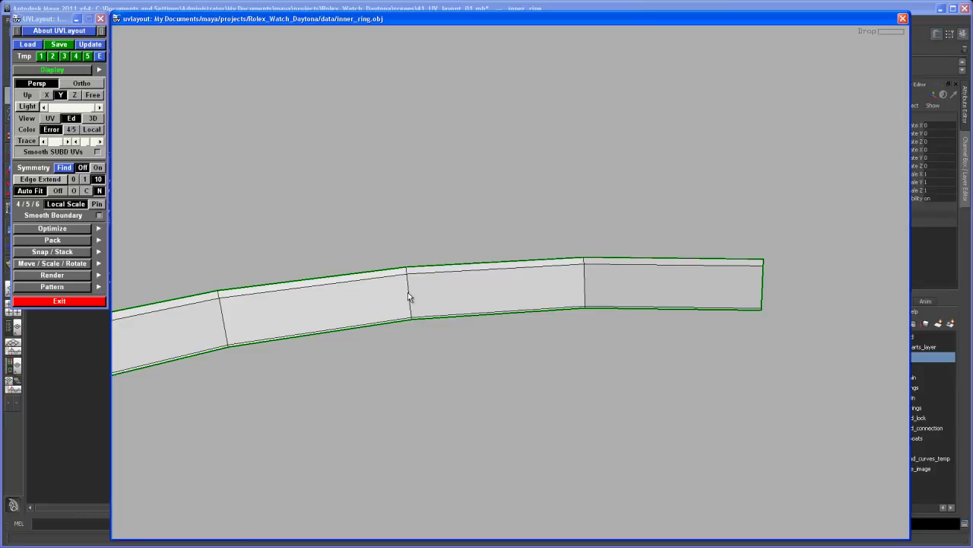
{"action": "key", "text": "c"}
{"action": "key", "text": "Return"}
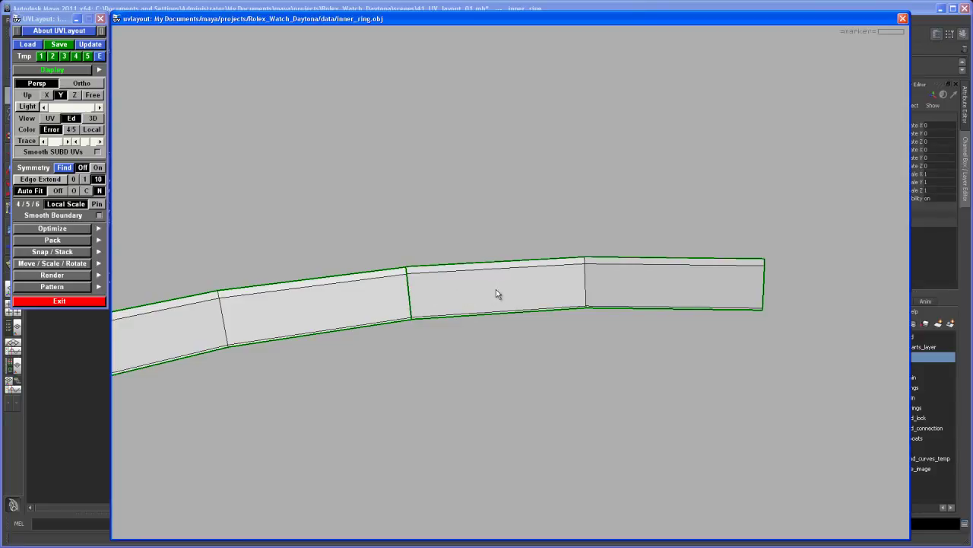
{"action": "key", "text": "d"}
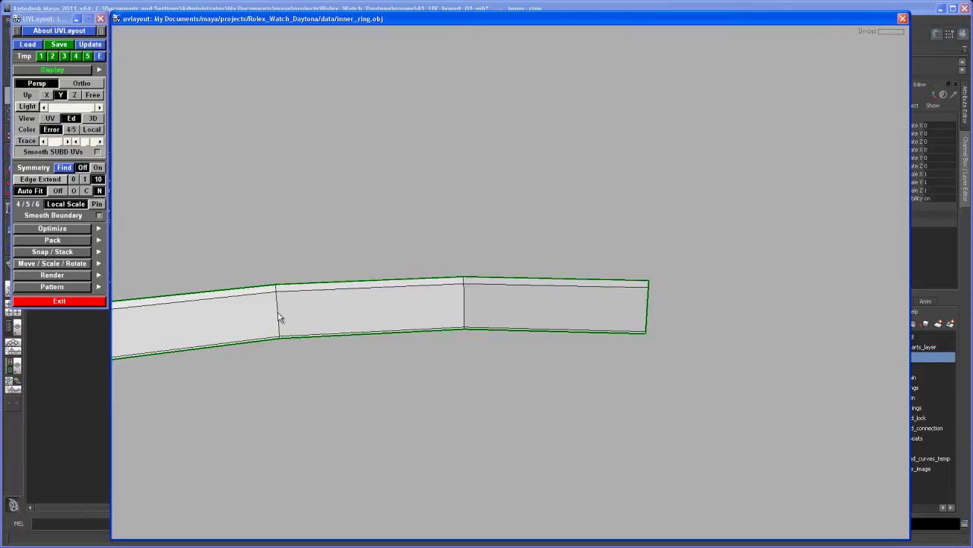
{"action": "key", "text": "c"}
{"action": "key", "text": "Return"}
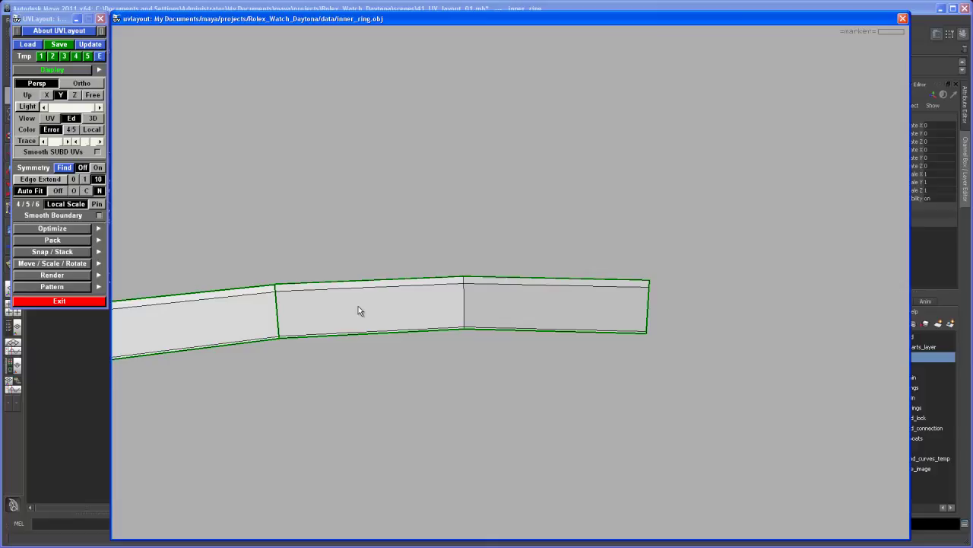
{"action": "key", "text": "d"}
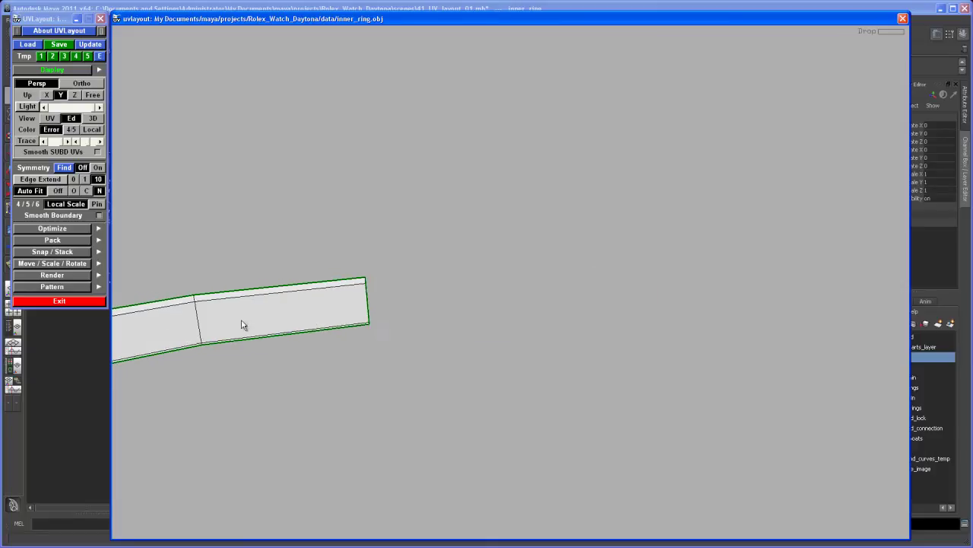
- Continue around the inner strip by cutting, splitting and dropping another pair of two-segment sections
{"action": "mouse_move", "coordinate": [380, 345]}
{"action": "left_mouse_down"}
{"action": "mouse_move", "coordinate": [328, 348]}
{"action": "mouse_move", "coordinate": [428, 326]}
{"action": "left_mouse_up"}
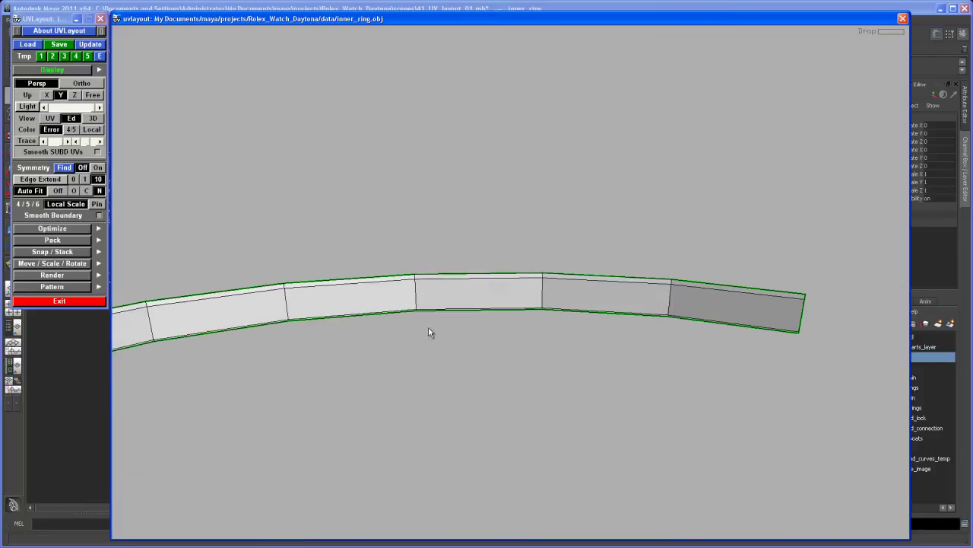
{"action": "right_click_drag", "start_coordinate": [428, 326], "coordinate": [573, 370]}
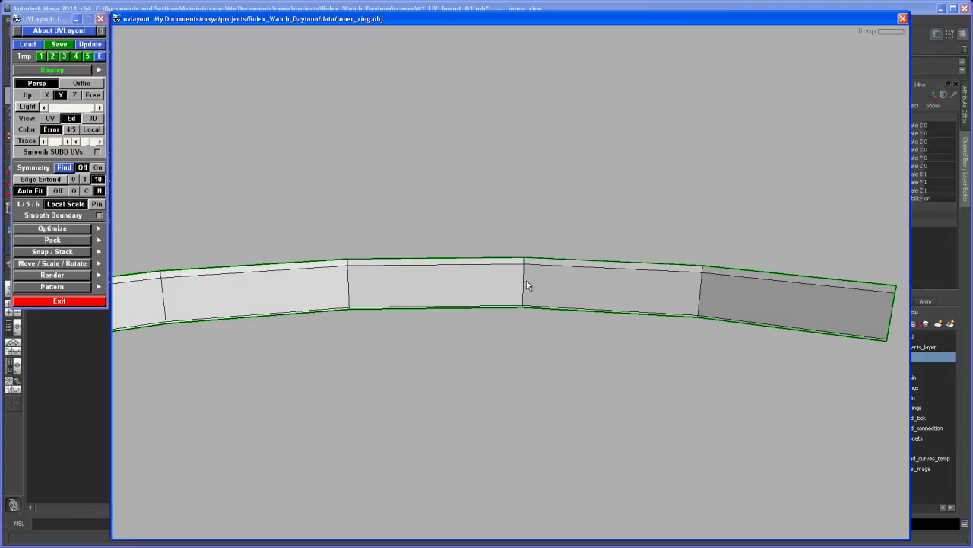
{"action": "key", "text": "c"}
{"action": "key", "text": "Return"}
{"action": "key", "text": "d"}
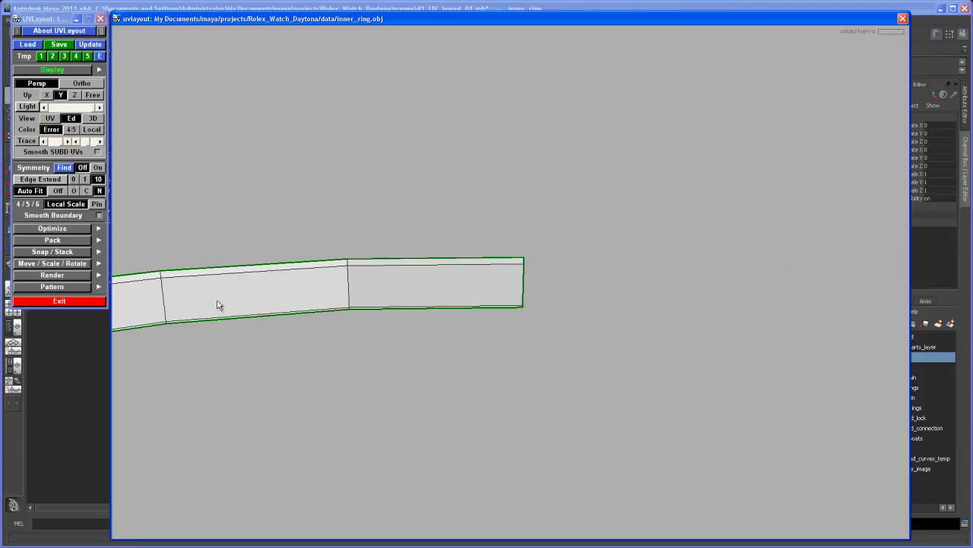
{"action": "key", "text": "c"}
{"action": "key", "text": "Return"}
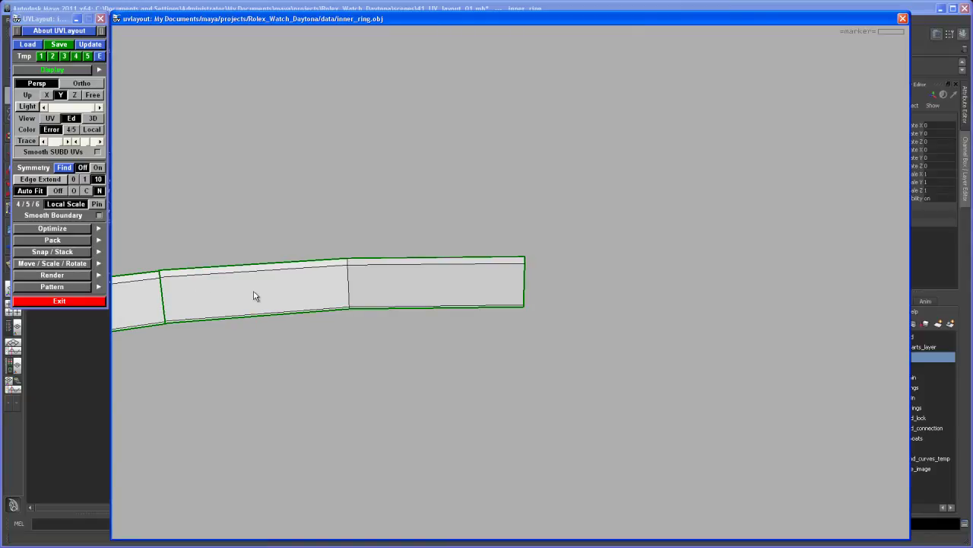
{"action": "key", "text": "d"}
- Separate one more two-segment section from the strip by cutting its crosswise edge, and drop it into the UV space
{"action": "left_click_drag", "start_coordinate": [282, 329], "coordinate": [242, 335]}
{"action": "middle_click_drag", "start_coordinate": [243, 334], "coordinate": [724, 366]}
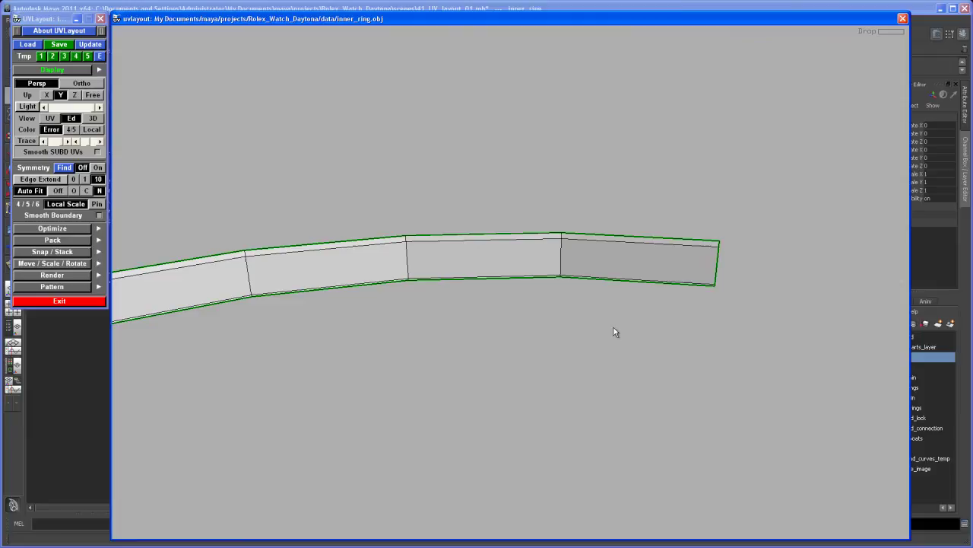
{"action": "scroll", "coordinate": [515, 343], "scroll_direction": "up", "scroll_amount": 2}
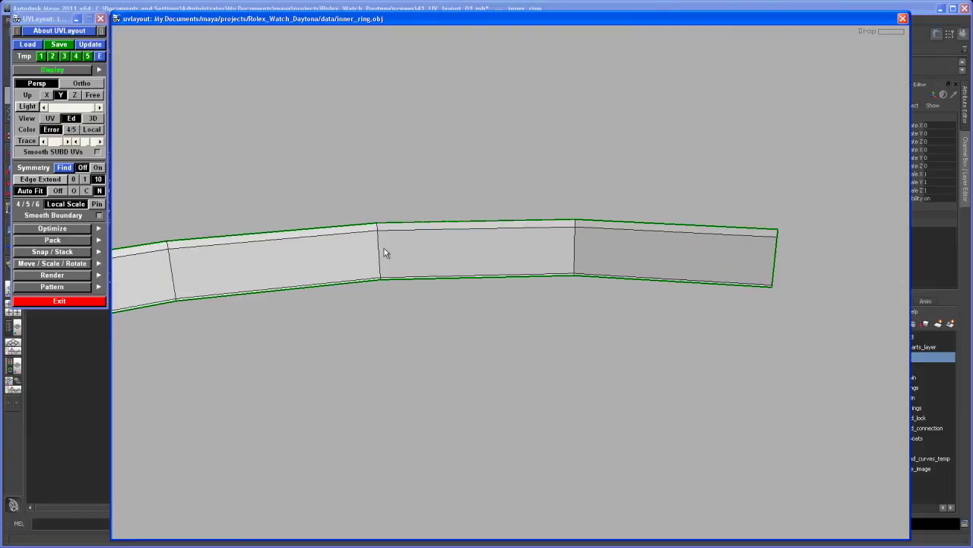
{"action": "key", "text": "c"}
{"action": "key", "text": "Return"}
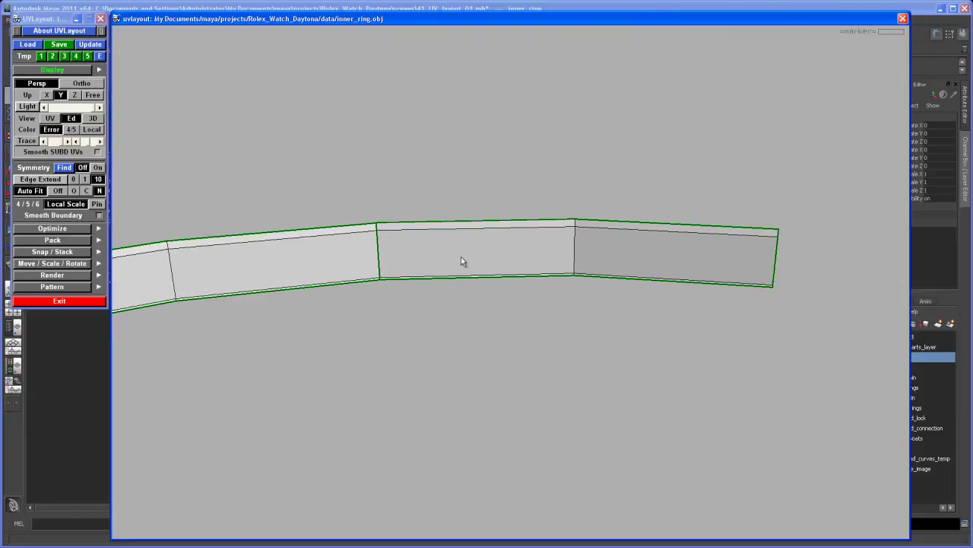
{"action": "key", "text": "d"}
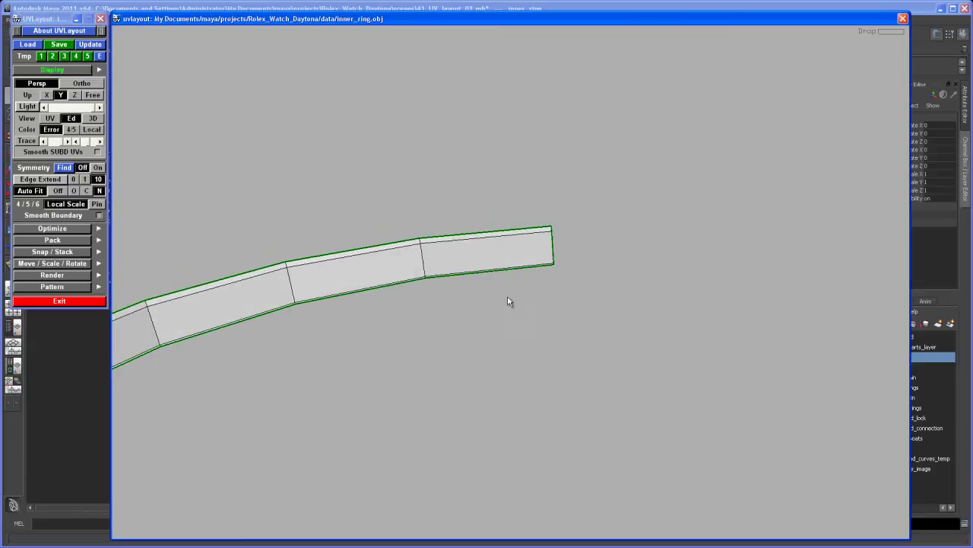
- Cut the crosswise edge two segments from the inner strip's open end, split off that section and drop it into the UV space
{"action": "right_click_drag", "start_coordinate": [459, 296], "coordinate": [539, 378]}
{"action": "middle_click_drag", "start_coordinate": [458, 287], "coordinate": [487, 279]}
{"action": "right_click_drag", "start_coordinate": [487, 278], "coordinate": [538, 378]}
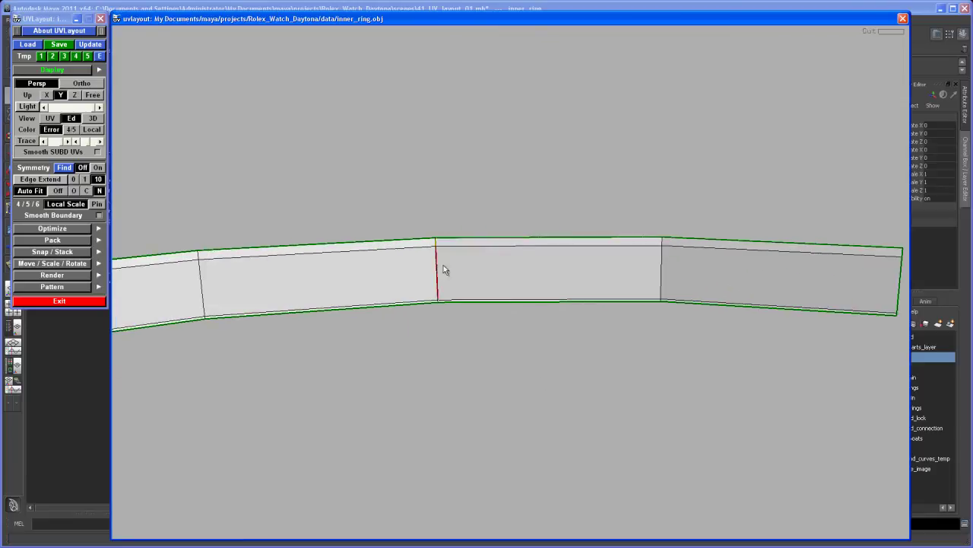
{"action": "key", "text": "Return"}
{"action": "key", "text": "d"}
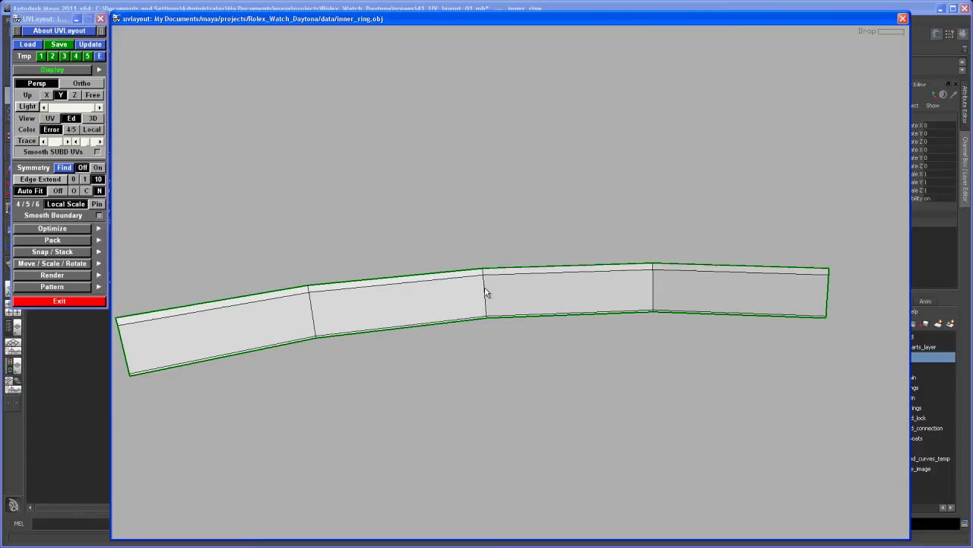
- Cut the remaining four-segment strip at its middle edge, split it and drop both two-segment halves into the UV space
{"action": "key", "text": "c"}
{"action": "key", "text": "Return"}
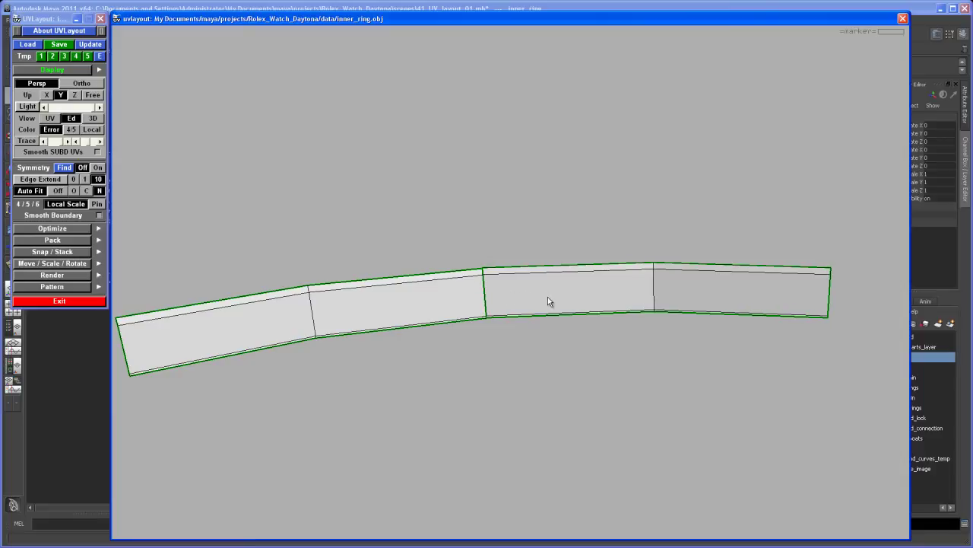
{"action": "key", "text": "d"}
{"action": "key", "text": "1"}
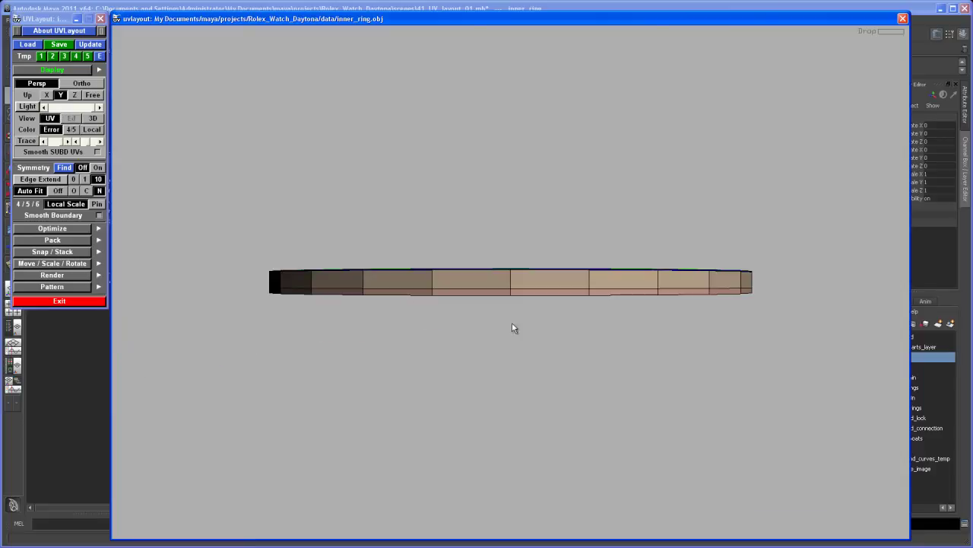
- Show the UV view and flatten the two-segment piece nearest the ring shell, releasing its boundary until it evens out
{"action": "left_click", "coordinate": [51, 119]}
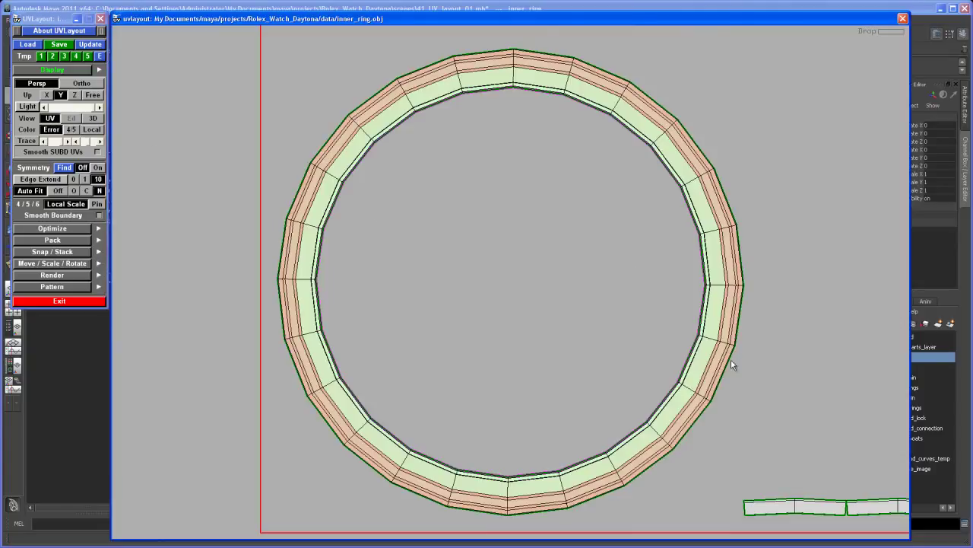
{"action": "middle_click_drag", "start_coordinate": [734, 364], "coordinate": [525, 304]}
{"action": "right_click_drag", "start_coordinate": [525, 304], "coordinate": [580, 285]}
{"action": "middle_click_drag", "start_coordinate": [656, 306], "coordinate": [392, 326]}
{"action": "right_click_drag", "start_coordinate": [517, 277], "coordinate": [478, 299]}
{"action": "middle_click_drag", "start_coordinate": [478, 295], "coordinate": [506, 252]}
{"action": "right_click_drag", "start_coordinate": [507, 253], "coordinate": [539, 315]}
{"action": "middle_click_drag", "start_coordinate": [539, 315], "coordinate": [532, 318]}
{"action": "right_click_drag", "start_coordinate": [521, 347], "coordinate": [497, 352]}
{"action": "middle_click_drag", "start_coordinate": [498, 352], "coordinate": [455, 354]}
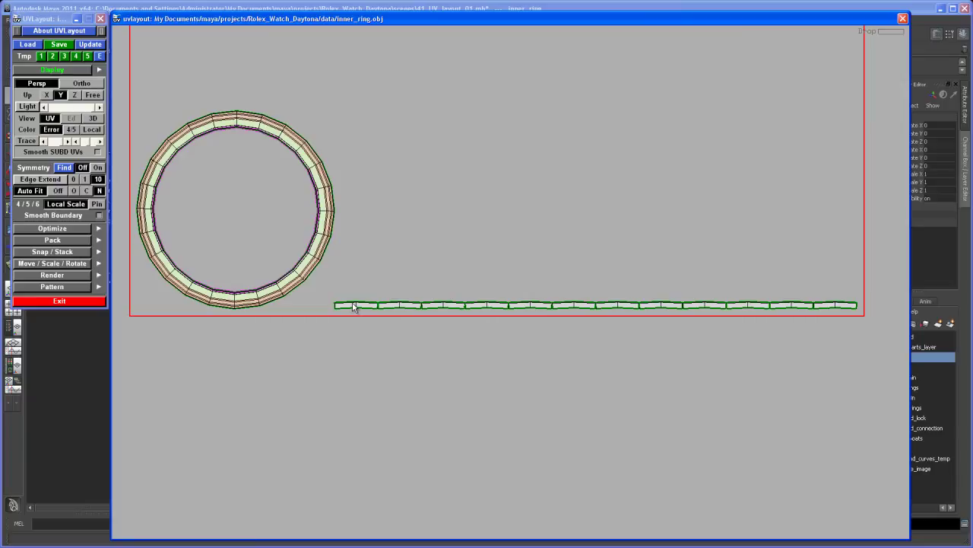
{"action": "key", "text": "f"}
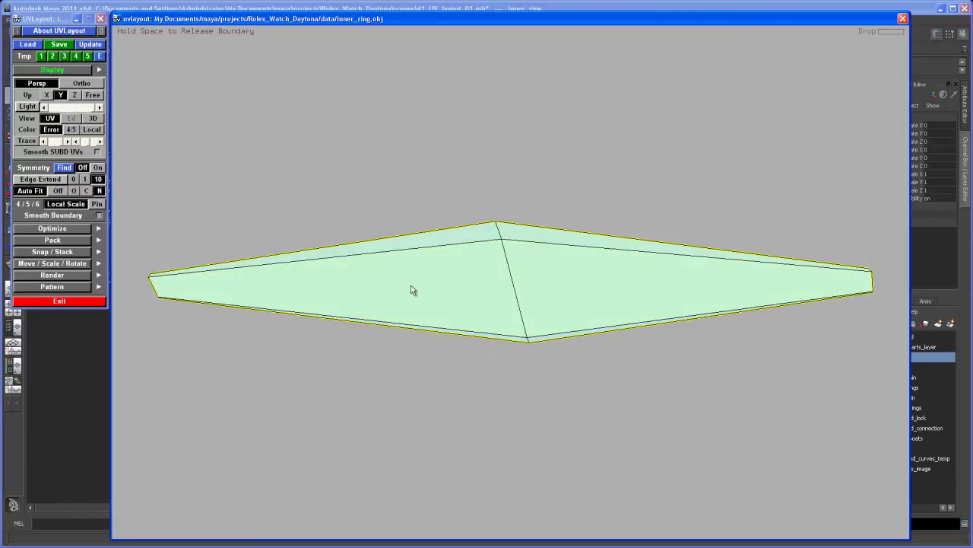
{"action": "key", "text": "space"}
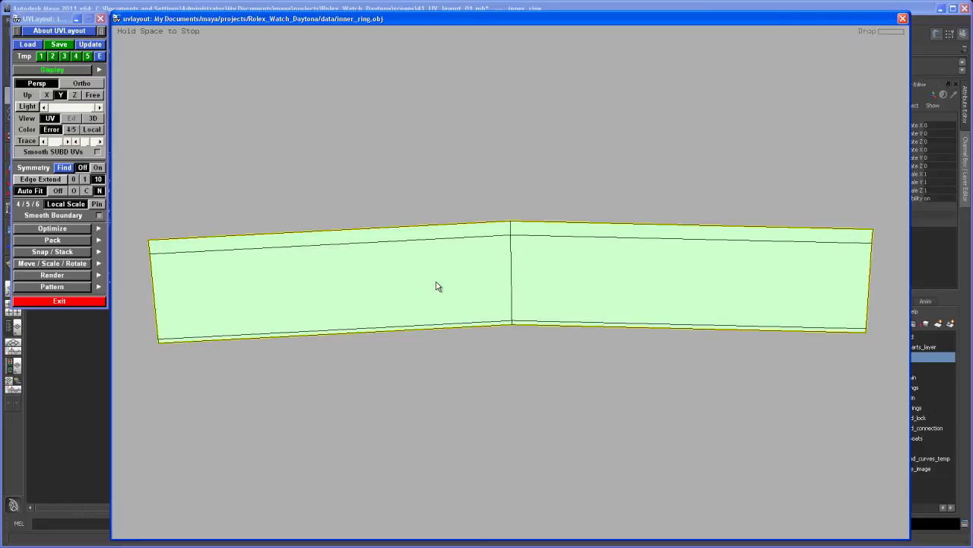
{"action": "key", "text": "space"}
- Flatten the second two-segment piece in the row with its boundary released, and stop once its shape has settled
{"action": "right_click_drag", "start_coordinate": [559, 329], "coordinate": [539, 290]}
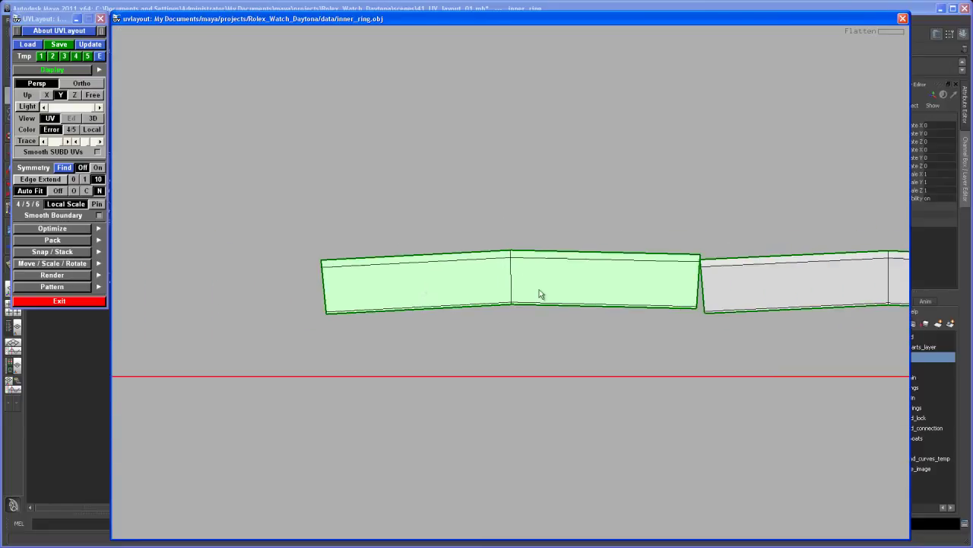
{"action": "middle_click_drag", "start_coordinate": [539, 290], "coordinate": [480, 265]}
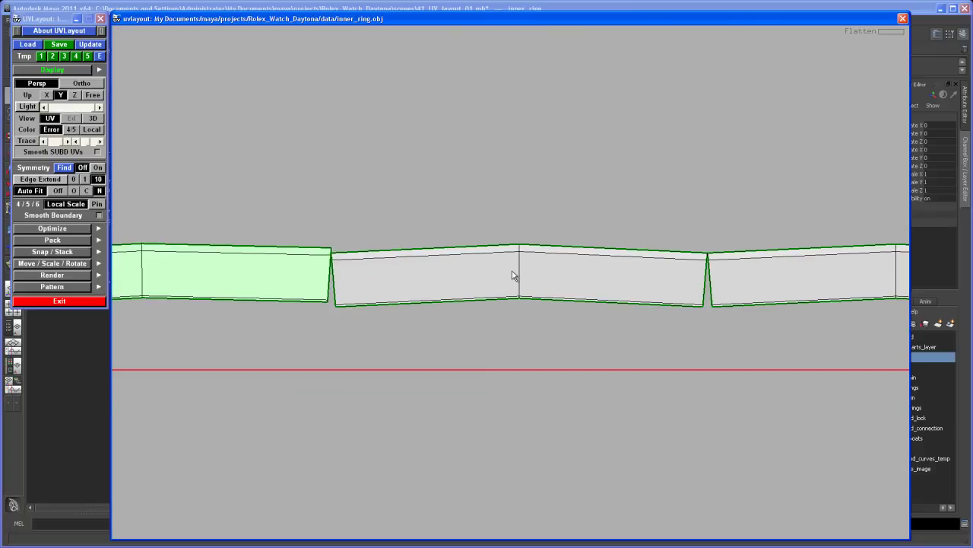
{"action": "key", "text": "f"}
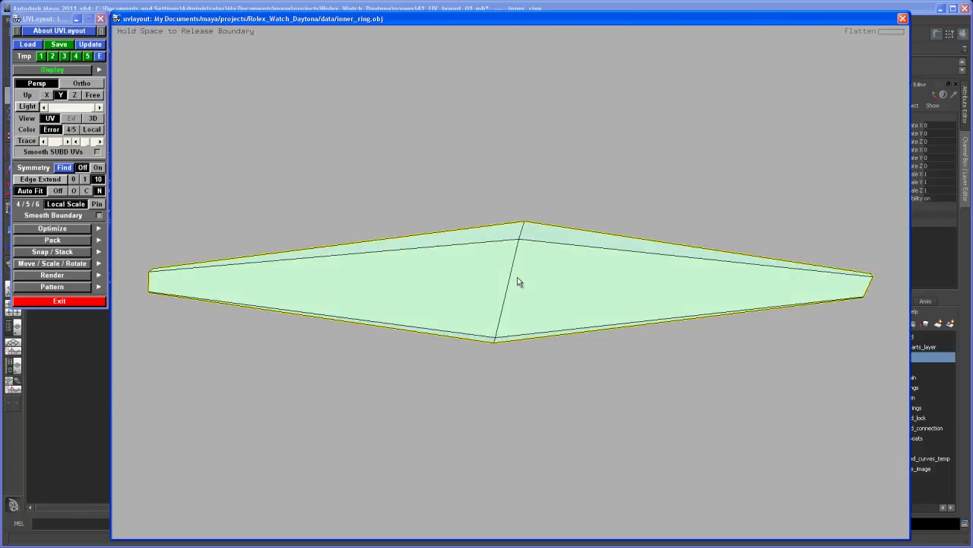
{"action": "key", "text": "space"}
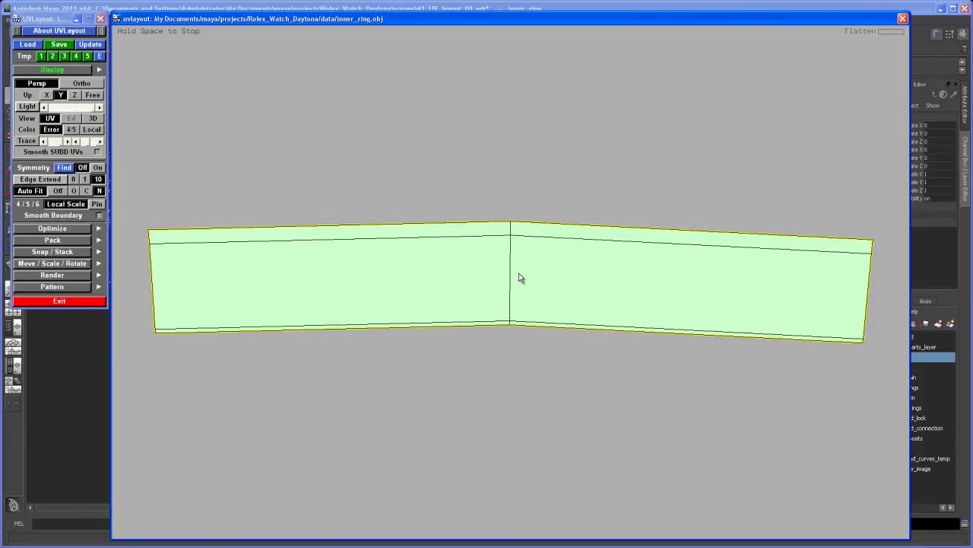
{"action": "key", "text": "space"}
- Flatten the third two-segment piece in the row, releasing its boundary to remove the distortion
{"action": "right_click_drag", "start_coordinate": [651, 333], "coordinate": [516, 266]}
{"action": "middle_click_drag", "start_coordinate": [547, 289], "coordinate": [294, 263]}
{"action": "right_click_drag", "start_coordinate": [558, 290], "coordinate": [317, 255]}
{"action": "middle_click_drag", "start_coordinate": [317, 252], "coordinate": [396, 299]}
{"action": "right_click_drag", "start_coordinate": [397, 298], "coordinate": [419, 280]}
{"action": "middle_click_drag", "start_coordinate": [491, 304], "coordinate": [449, 358]}
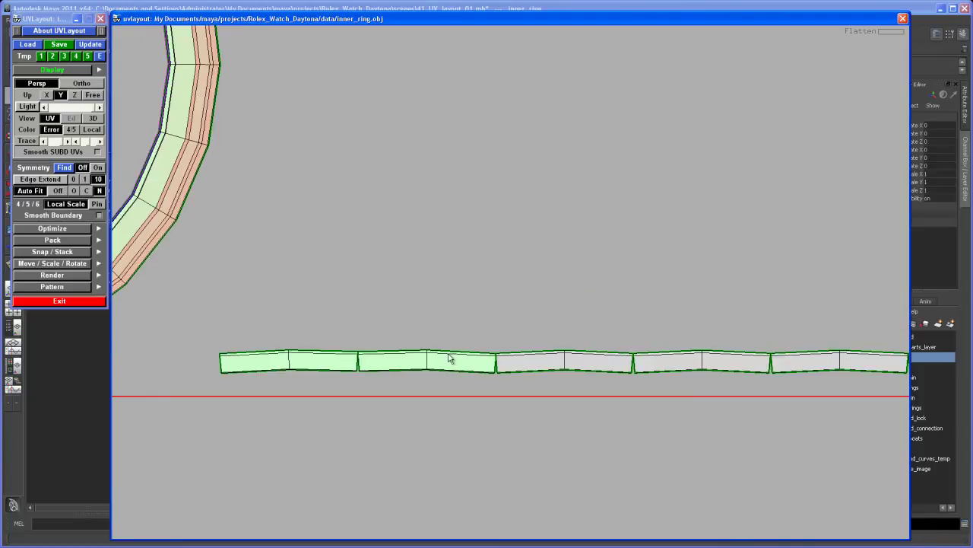
{"action": "right_click_drag", "start_coordinate": [449, 359], "coordinate": [418, 314]}
{"action": "middle_click_drag", "start_coordinate": [509, 332], "coordinate": [487, 318]}
{"action": "right_click_drag", "start_coordinate": [487, 317], "coordinate": [533, 362]}
{"action": "middle_click_drag", "start_coordinate": [533, 363], "coordinate": [555, 301]}
{"action": "right_click_drag", "start_coordinate": [556, 301], "coordinate": [559, 355]}
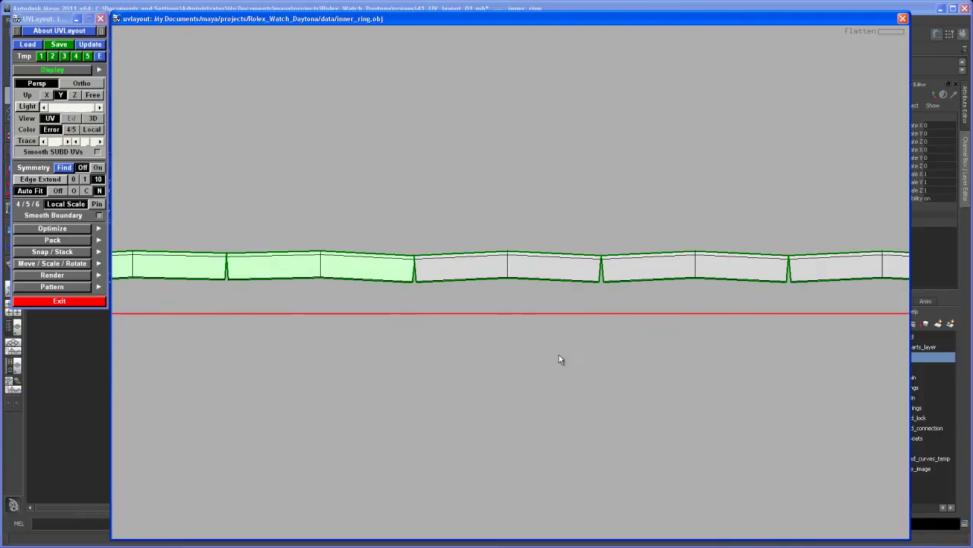
{"action": "middle_click_drag", "start_coordinate": [559, 354], "coordinate": [567, 352]}
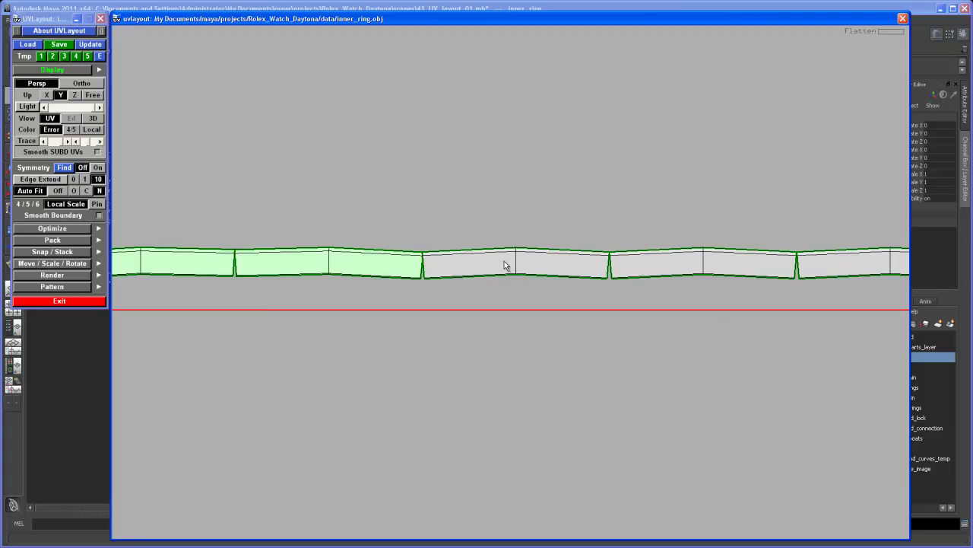
{"action": "key", "text": "f"}
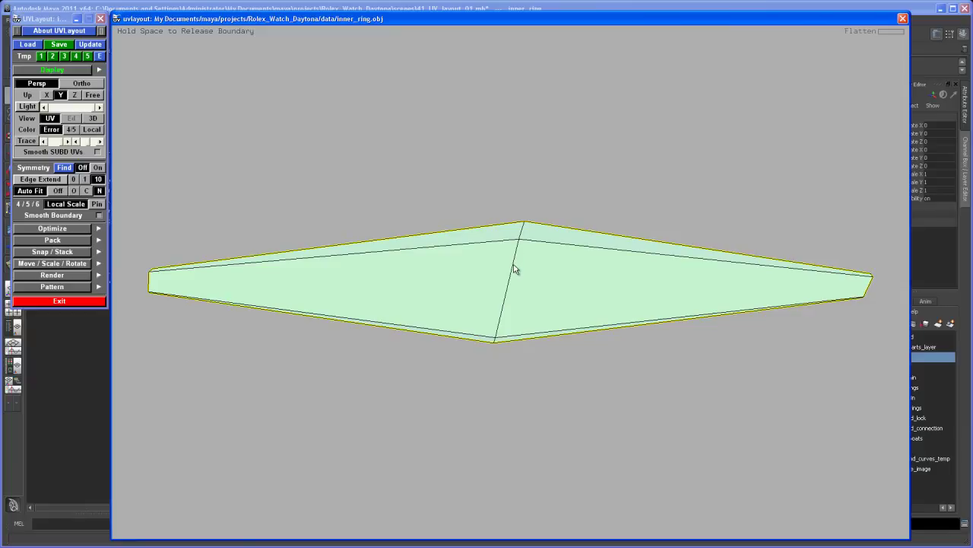
{"action": "key", "text": "space"}
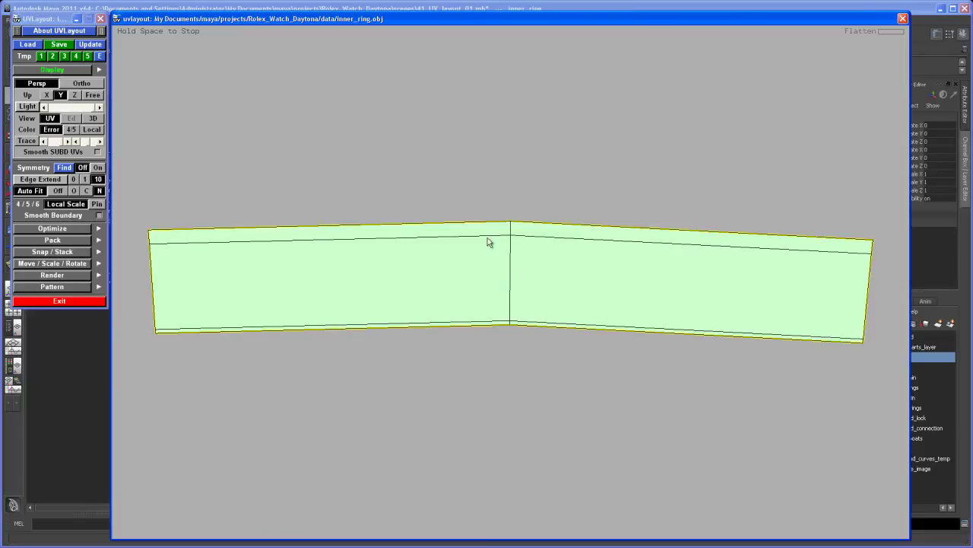
{"action": "key", "text": "space"}
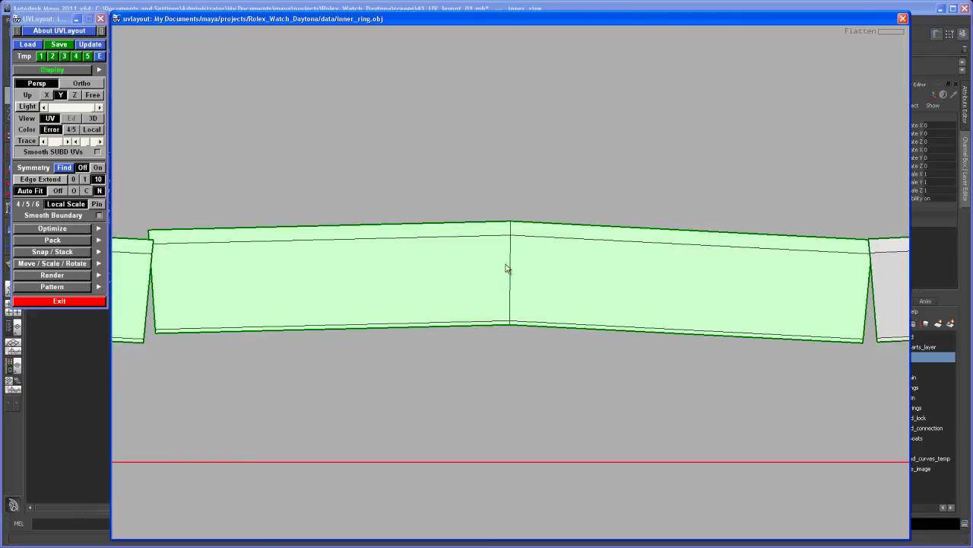
- Move the last four flattened strip pieces from the row into the free space between the other pieces and the ring shell
{"action": "right_click_drag", "start_coordinate": [581, 315], "coordinate": [449, 304]}
{"action": "middle_click_drag", "start_coordinate": [590, 297], "coordinate": [576, 289]}
{"action": "middle_click_drag", "start_coordinate": [699, 310], "coordinate": [537, 326]}
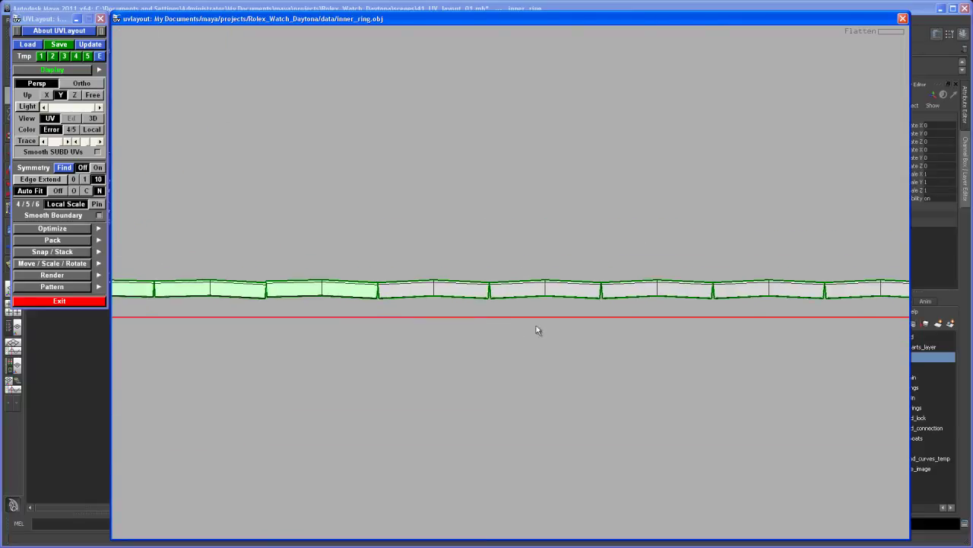
{"action": "right_click_drag", "start_coordinate": [536, 326], "coordinate": [462, 250]}
{"action": "middle_click_drag", "start_coordinate": [508, 302], "coordinate": [442, 300]}
{"action": "right_click_drag", "start_coordinate": [442, 300], "coordinate": [408, 307]}
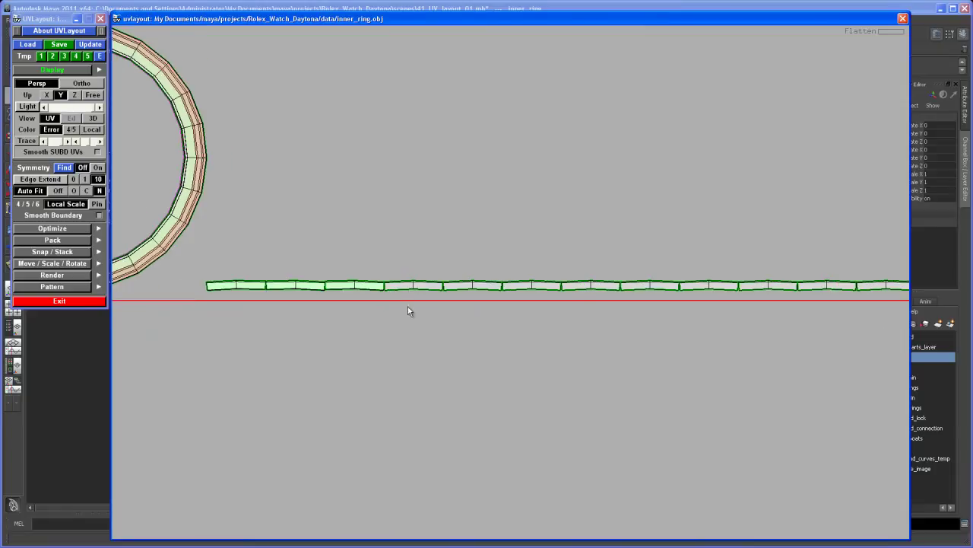
{"action": "middle_click_drag", "start_coordinate": [411, 305], "coordinate": [491, 333]}
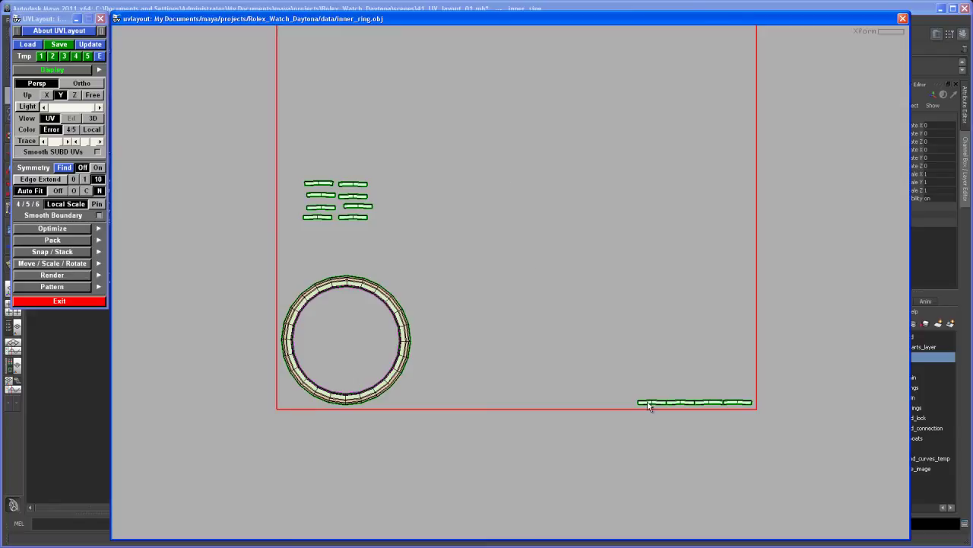
{"action": "middle_click_drag", "start_coordinate": [648, 405], "coordinate": [320, 236]}
{"action": "middle_click_drag", "start_coordinate": [680, 404], "coordinate": [363, 239]}
{"action": "middle_click_drag", "start_coordinate": [710, 403], "coordinate": [326, 257]}
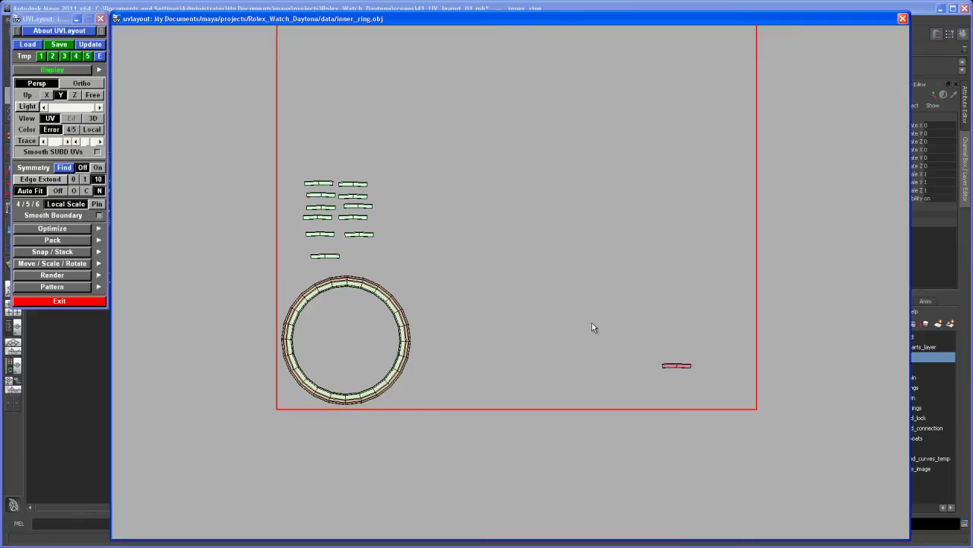
{"action": "middle_click_drag", "start_coordinate": [591, 322], "coordinate": [346, 256]}
{"action": "middle_click_drag", "start_coordinate": [435, 276], "coordinate": [522, 277]}
{"action": "right_click_drag", "start_coordinate": [521, 276], "coordinate": [516, 322]}
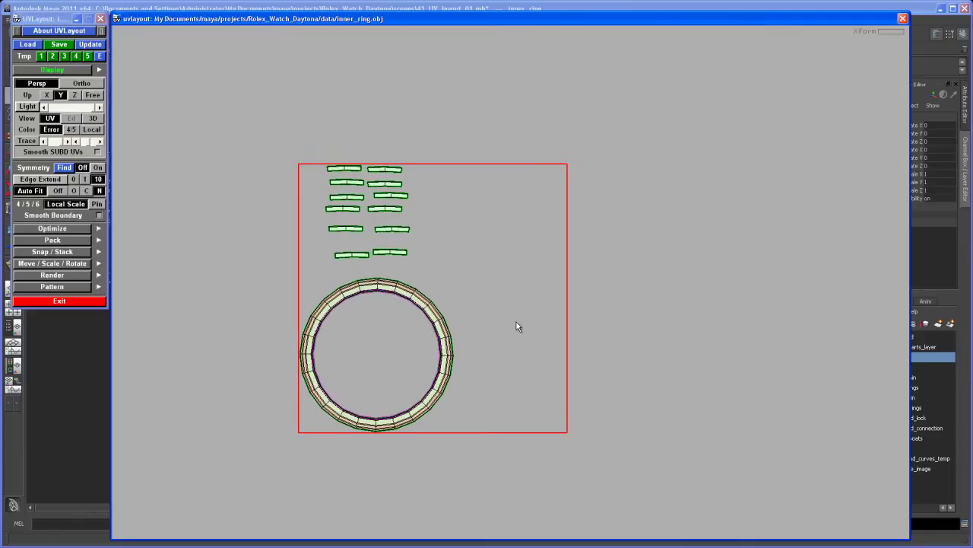
{"action": "middle_click_drag", "start_coordinate": [517, 321], "coordinate": [516, 315]}
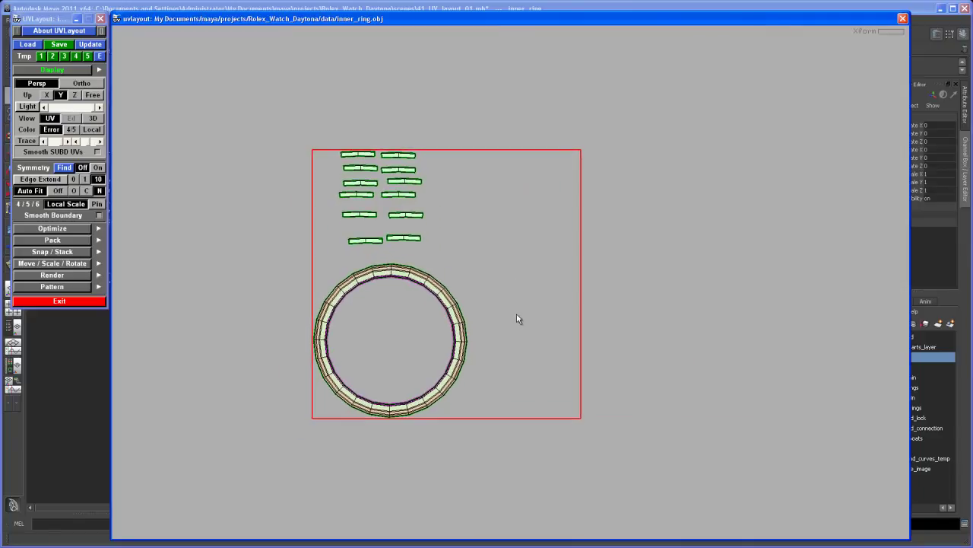
- Save the finished UV layout as inner_ring_UV in the project's data folder and switch back to Maya
{"action": "left_click", "coordinate": [64, 47]}
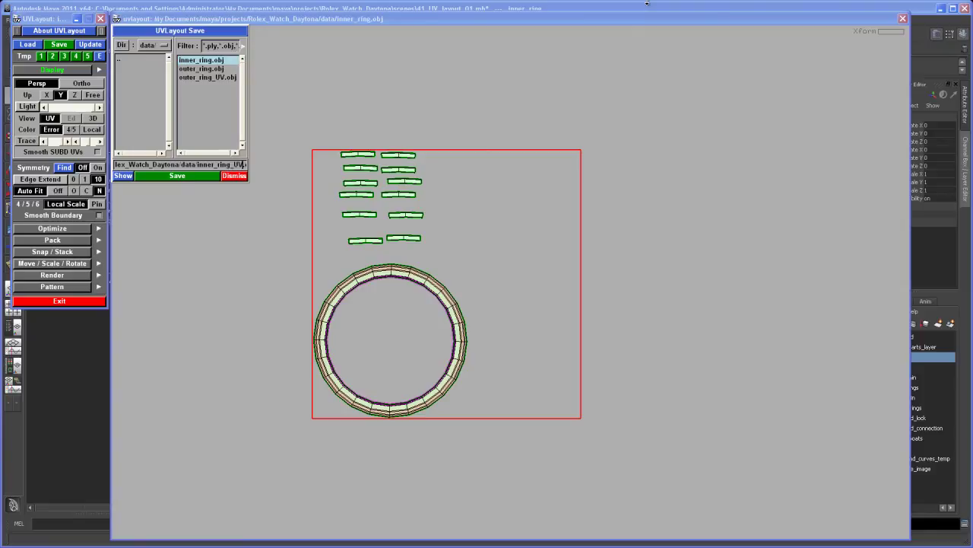
{"action": "left_click", "coordinate": [190, 176]}
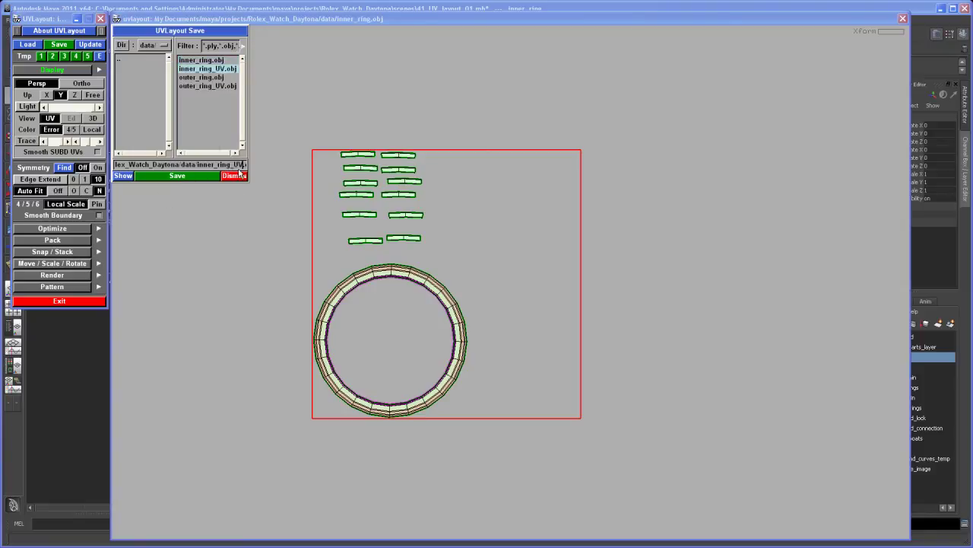
{"action": "left_click", "coordinate": [85, 18]}
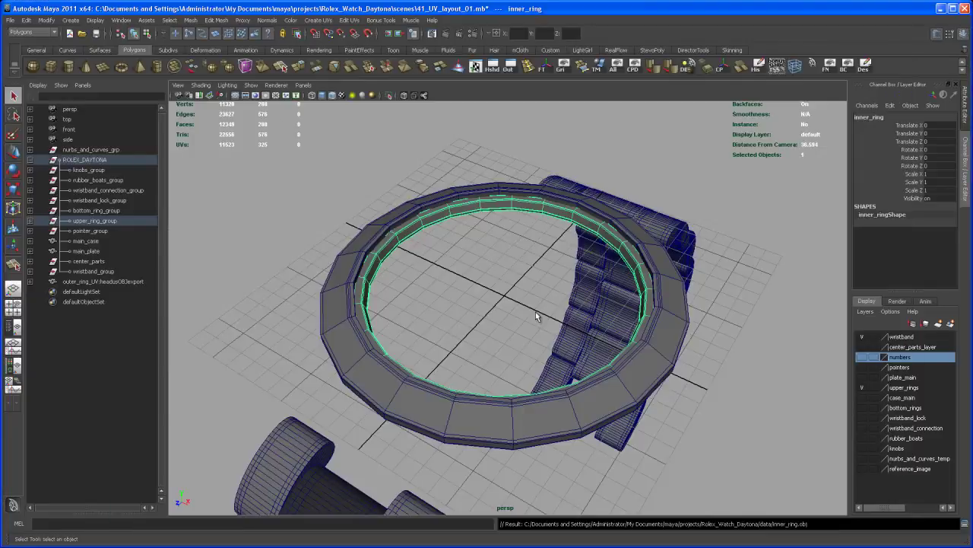
- Delete the original inner_ring mesh inside the outer ring from the scene
{"action": "scroll", "coordinate": [535, 312], "scroll_direction": "up", "scroll_amount": 5}
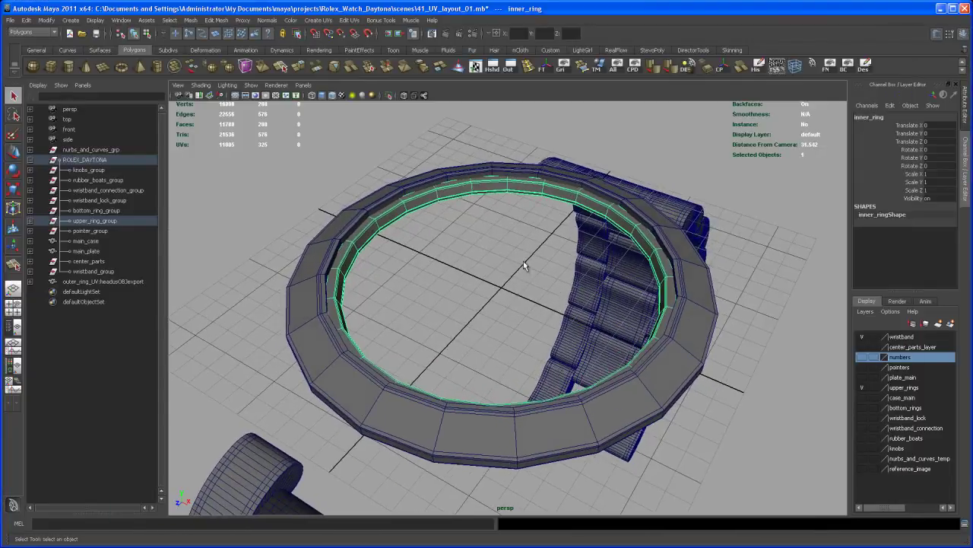
{"action": "left_click", "coordinate": [505, 217]}
{"action": "left_click", "coordinate": [497, 186]}
{"action": "left_click_drag", "start_coordinate": [504, 219], "coordinate": [509, 251], "text": "alt"}
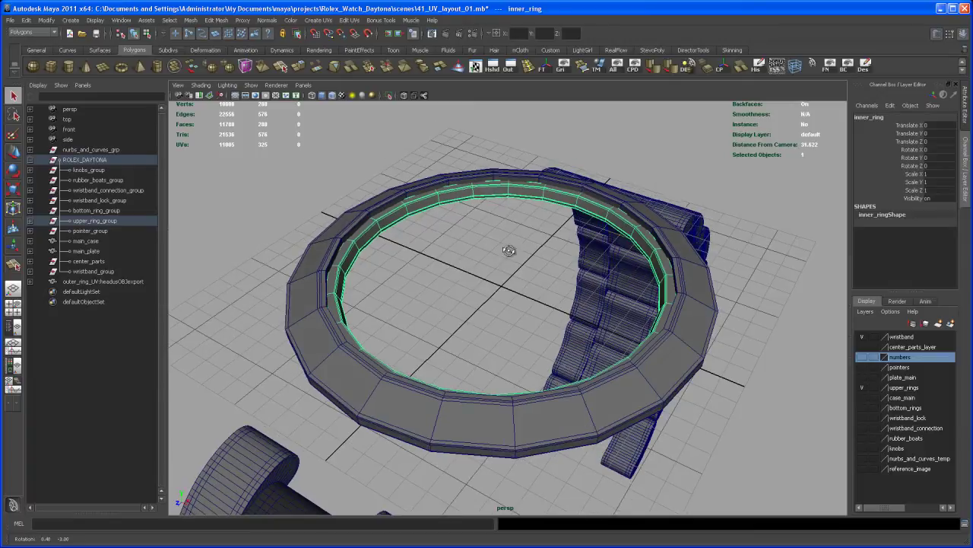
{"action": "key", "text": "Delete"}
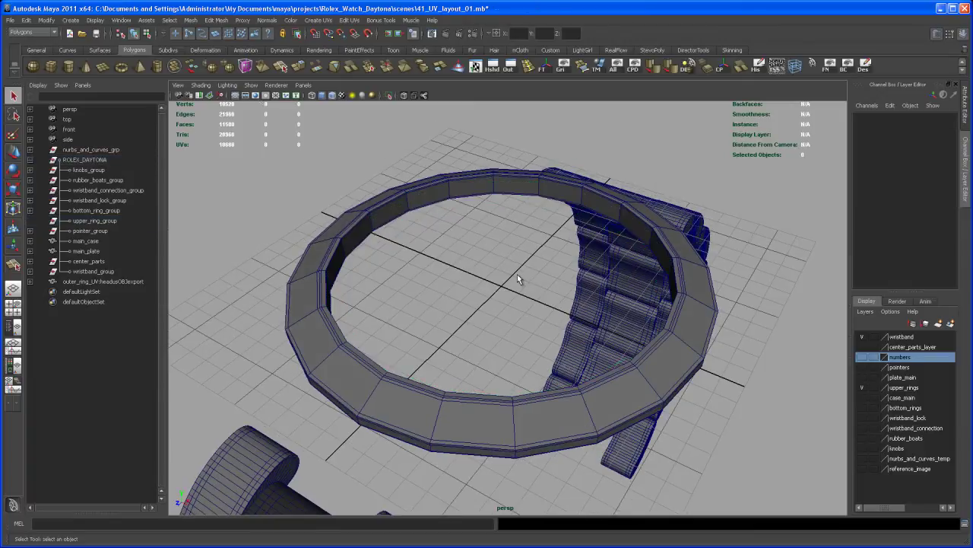
- Import inner_ring_UV.obj from the Rolex_Watch_Daytona data folder into the scene
{"action": "left_click", "coordinate": [10, 20]}
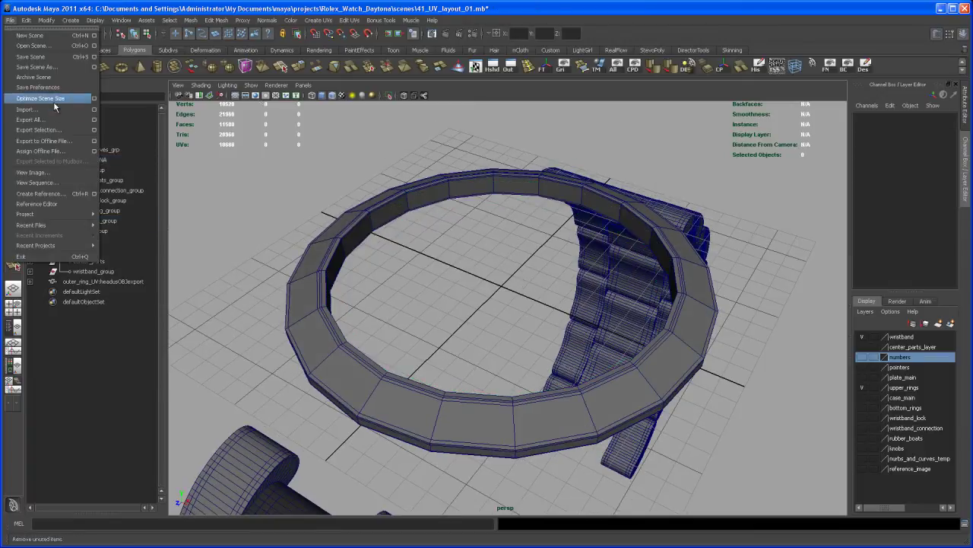
{"action": "left_click", "coordinate": [68, 114]}
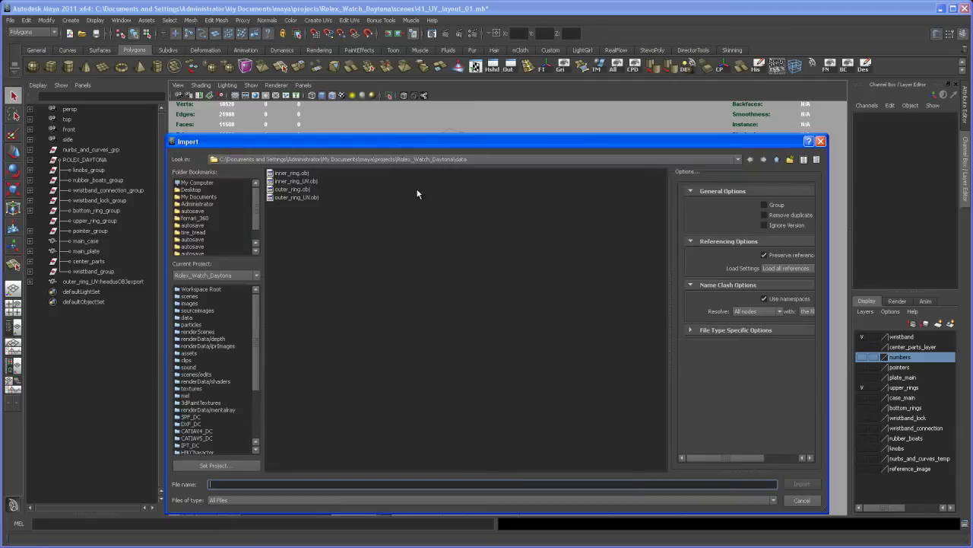
{"action": "double_click", "coordinate": [308, 181]}
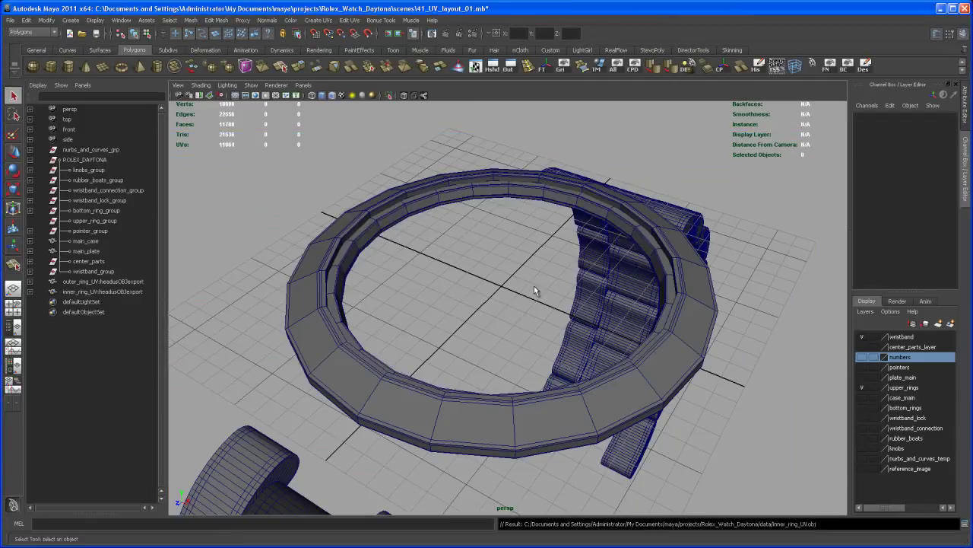
- Select the imported inner ring and inspect its UV shells in the UV Texture Editor
{"action": "left_click_drag", "start_coordinate": [537, 298], "coordinate": [465, 210], "text": "alt"}
{"action": "left_click", "coordinate": [462, 204]}
{"action": "left_click", "coordinate": [349, 21]}
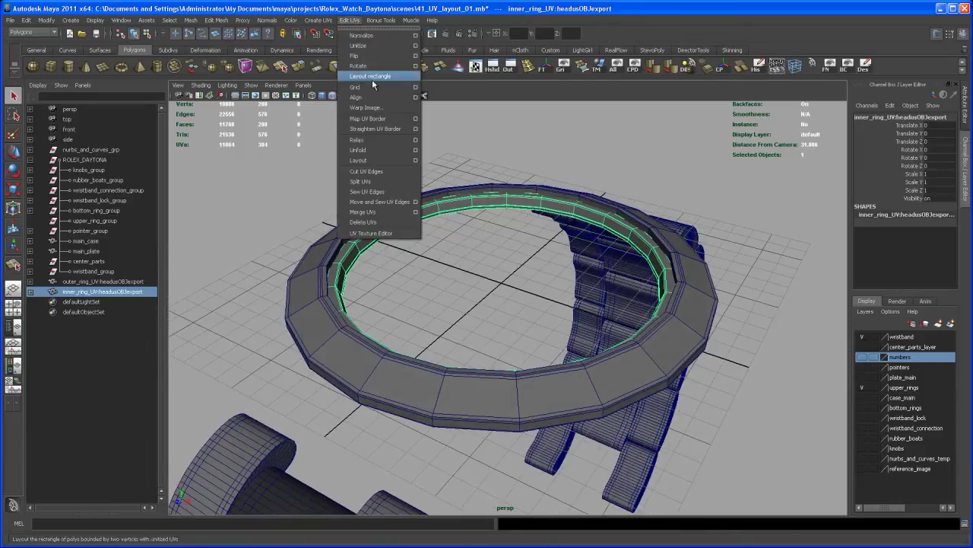
{"action": "left_click", "coordinate": [384, 234]}
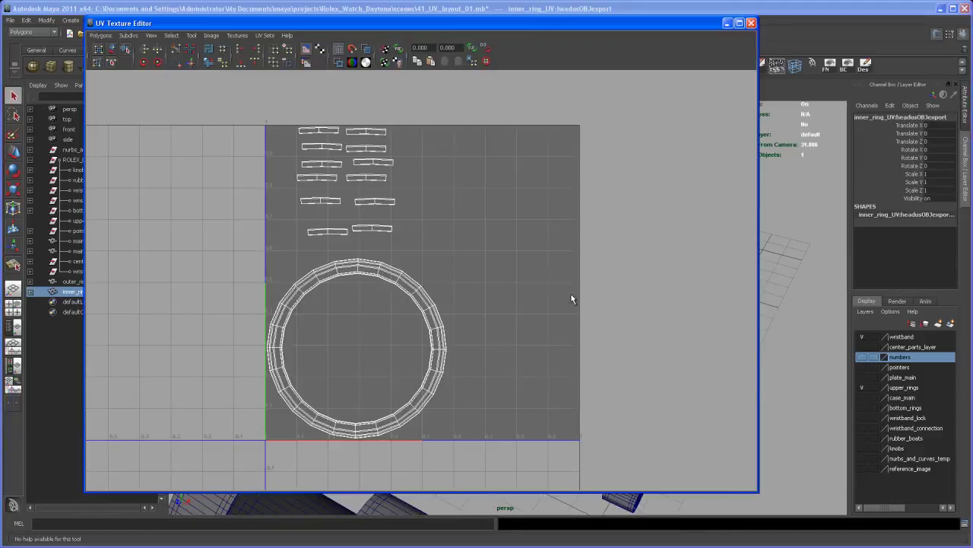
- Select all UVs of the large circular ring shell and scale them down to almost a single point
{"action": "middle_click_drag", "start_coordinate": [524, 305], "coordinate": [553, 295], "text": "alt"}
{"action": "right_click_drag", "start_coordinate": [553, 296], "coordinate": [525, 280], "text": "alt"}
{"action": "middle_click_drag", "start_coordinate": [526, 280], "coordinate": [539, 277], "text": "alt"}
{"action": "right_click_drag", "start_coordinate": [529, 268], "coordinate": [528, 316], "text": "alt"}
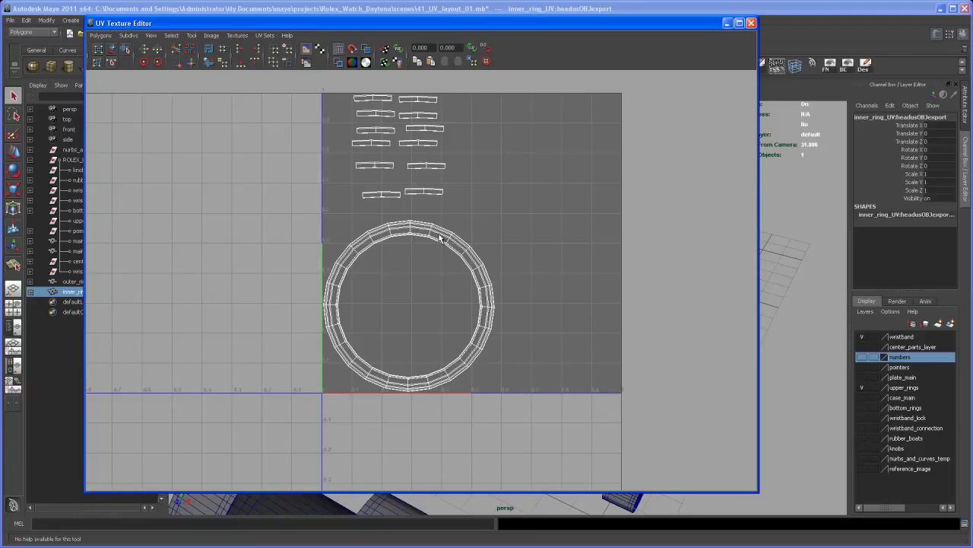
{"action": "right_click_drag", "start_coordinate": [447, 234], "coordinate": [472, 232]}
{"action": "left_click_drag", "start_coordinate": [278, 211], "coordinate": [385, 304]}
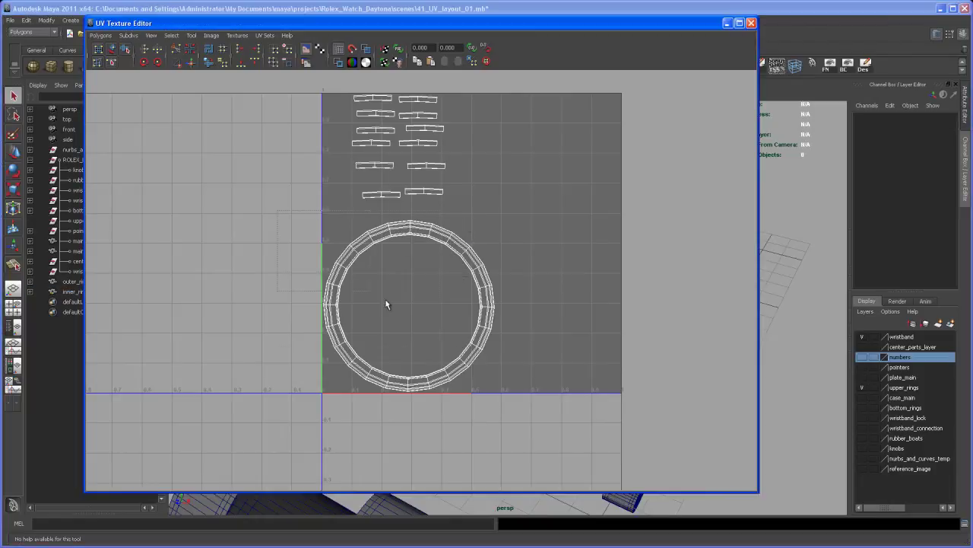
{"action": "left_click_drag", "start_coordinate": [528, 434], "coordinate": [527, 432]}
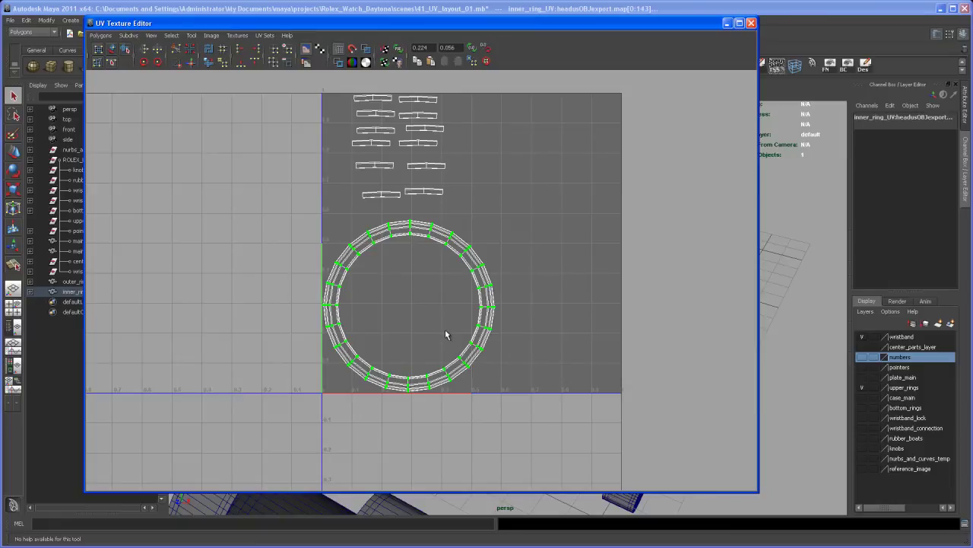
{"action": "key", "text": "r"}
{"action": "left_click_drag", "start_coordinate": [408, 314], "coordinate": [328, 401]}
- Move the shrunken ring shell into the lower-right corner of the 0-1 UV square and deselect it
{"action": "key", "text": "w"}
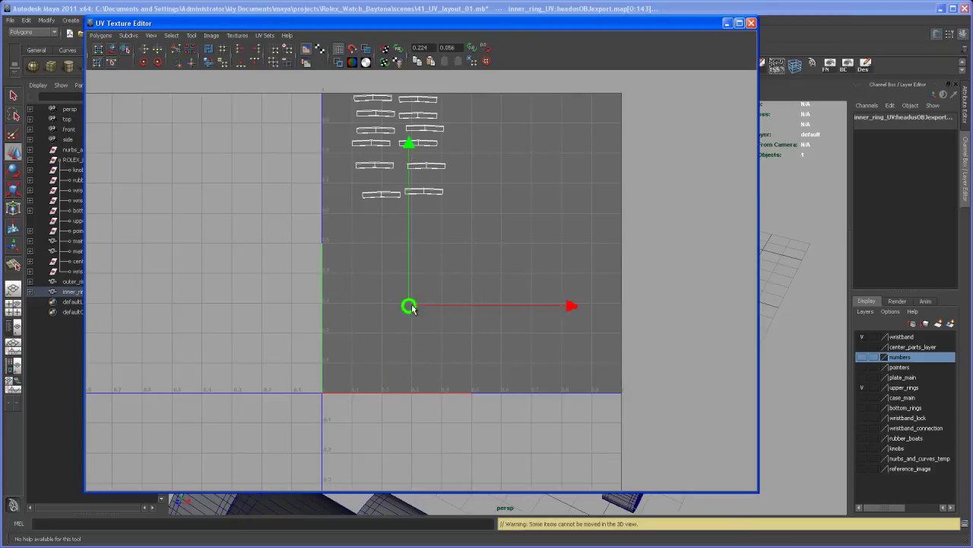
{"action": "left_click_drag", "start_coordinate": [407, 305], "coordinate": [613, 384]}
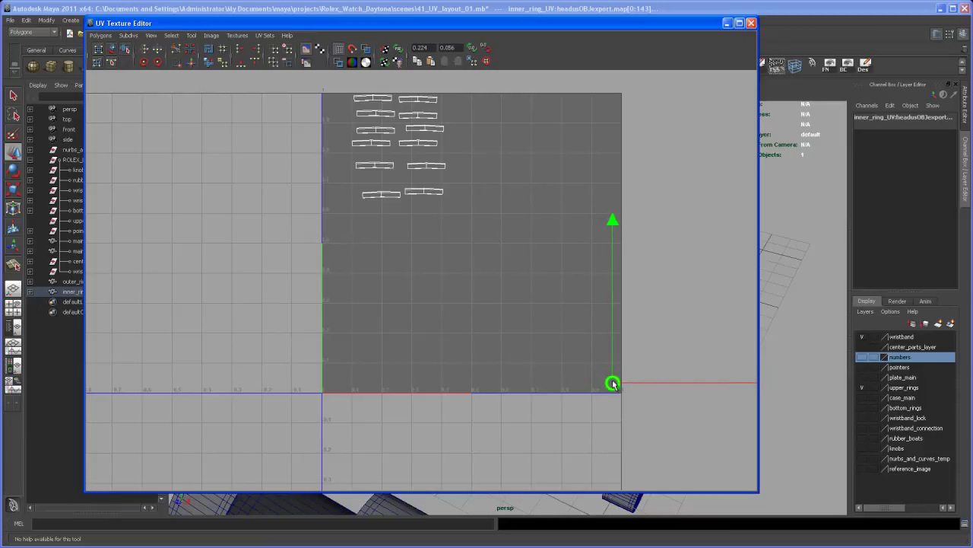
{"action": "left_click", "coordinate": [583, 354]}
- Select the UVs of all the small strip shells and scale them up uniformly beyond the 0-1 UV square
{"action": "middle_click_drag", "start_coordinate": [462, 121], "coordinate": [460, 144], "text": "alt"}
{"action": "middle_click_drag", "start_coordinate": [404, 212], "coordinate": [473, 214], "text": "alt"}
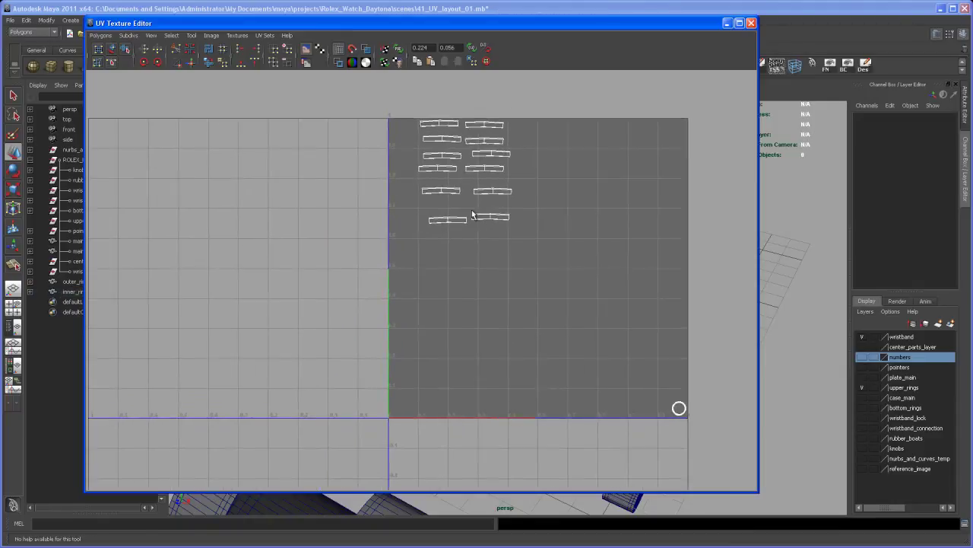
{"action": "scroll", "coordinate": [473, 216], "scroll_direction": "up", "scroll_amount": 1}
{"action": "middle_click_drag", "start_coordinate": [466, 267], "coordinate": [433, 299], "text": "alt"}
{"action": "right_click_drag", "start_coordinate": [440, 257], "coordinate": [469, 257]}
{"action": "left_click_drag", "start_coordinate": [362, 151], "coordinate": [541, 309]}
{"action": "right_click_drag", "start_coordinate": [541, 305], "coordinate": [496, 280], "text": "alt"}
{"action": "middle_click_drag", "start_coordinate": [496, 280], "coordinate": [461, 270], "text": "alt"}
{"action": "right_click_drag", "start_coordinate": [478, 259], "coordinate": [470, 288], "text": "alt"}
{"action": "middle_click_drag", "start_coordinate": [470, 288], "coordinate": [494, 320], "text": "alt"}
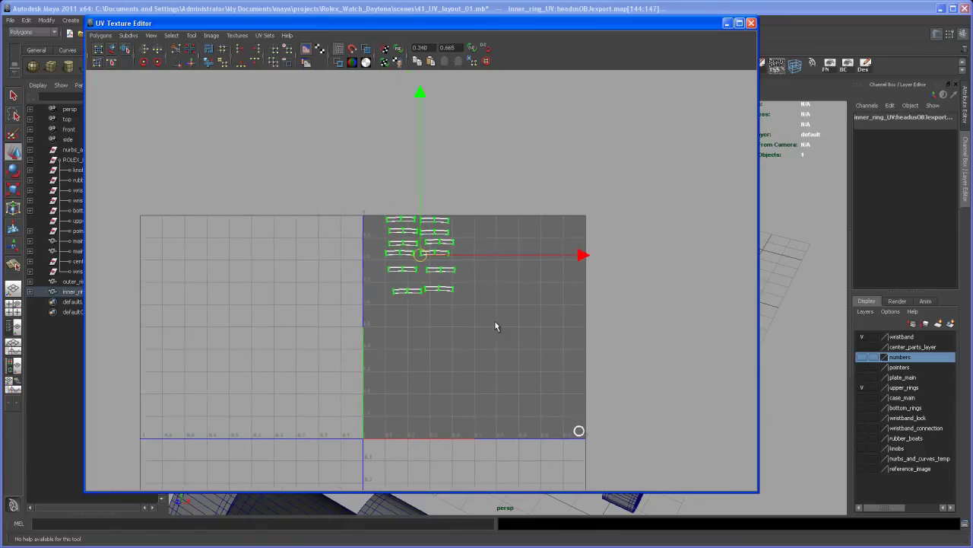
{"action": "right_click_drag", "start_coordinate": [495, 320], "coordinate": [454, 287], "text": "alt"}
{"action": "mouse_move", "coordinate": [454, 287]}
{"action": "middle_mouse_down", "text": "alt"}
{"action": "mouse_move", "coordinate": [460, 264]}
{"action": "mouse_move", "coordinate": [449, 271]}
{"action": "middle_mouse_up", "text": "alt"}
{"action": "right_click_drag", "start_coordinate": [449, 271], "coordinate": [460, 286], "text": "alt"}
{"action": "middle_click_drag", "start_coordinate": [460, 286], "coordinate": [572, 149], "text": "alt"}
{"action": "key", "text": "r"}
{"action": "middle_click_drag", "start_coordinate": [402, 219], "coordinate": [472, 168]}
- Move the enlarged strip shells down over the 0-1 UV square and deselect them
{"action": "key", "text": "w"}
{"action": "middle_click_drag", "start_coordinate": [413, 211], "coordinate": [404, 273]}
{"action": "key", "text": "r"}
{"action": "key", "text": "w"}
{"action": "left_click", "coordinate": [598, 162]}
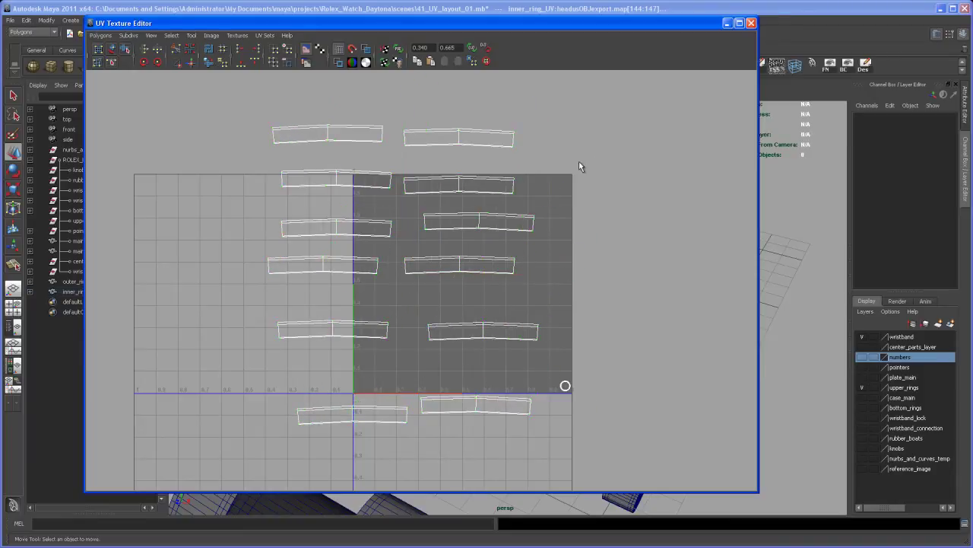
- Turn on shaded UV display for the strip shells
{"action": "mouse_move", "coordinate": [550, 149]}
{"action": "middle_mouse_down", "text": "alt"}
{"action": "mouse_move", "coordinate": [558, 159]}
{"action": "mouse_move", "coordinate": [541, 156]}
{"action": "middle_mouse_up", "text": "alt"}
{"action": "right_click_drag", "start_coordinate": [541, 156], "coordinate": [522, 156], "text": "alt"}
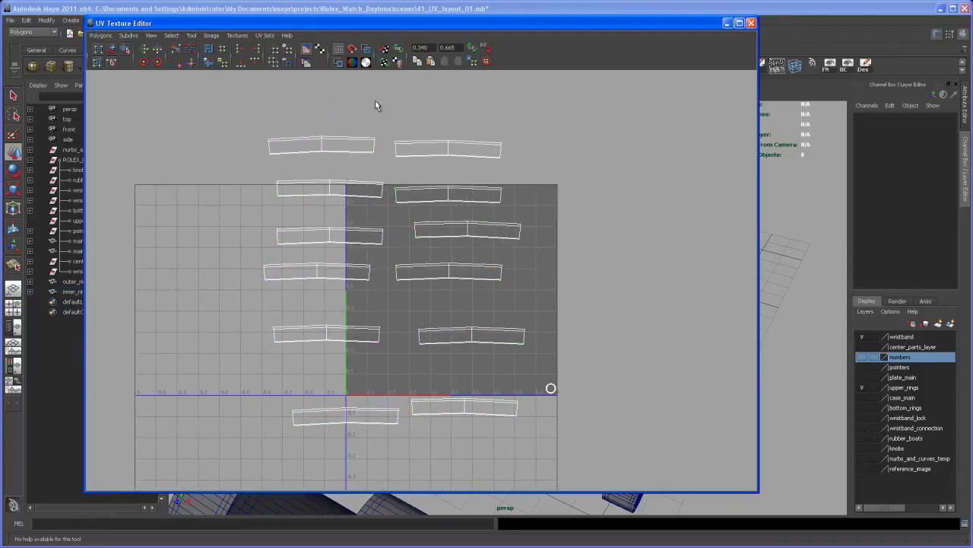
{"action": "left_click", "coordinate": [366, 49]}
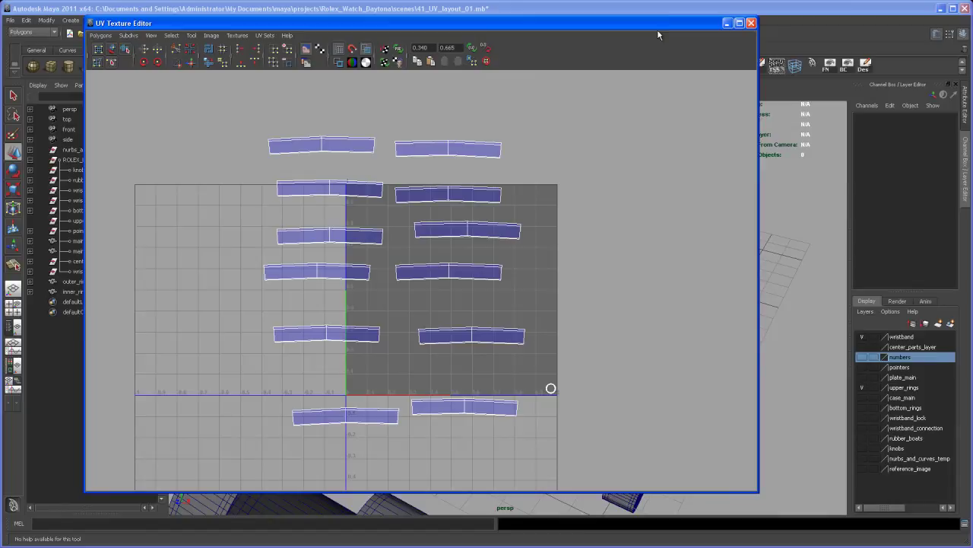
- Close the floating UV Texture Editor, dock it beside the perspective view instead, and widen its pane
{"action": "mouse_move", "coordinate": [658, 34]}
{"action": "left_mouse_down"}
{"action": "mouse_move", "coordinate": [624, 30]}
{"action": "mouse_move", "coordinate": [648, 40]}
{"action": "left_mouse_up"}
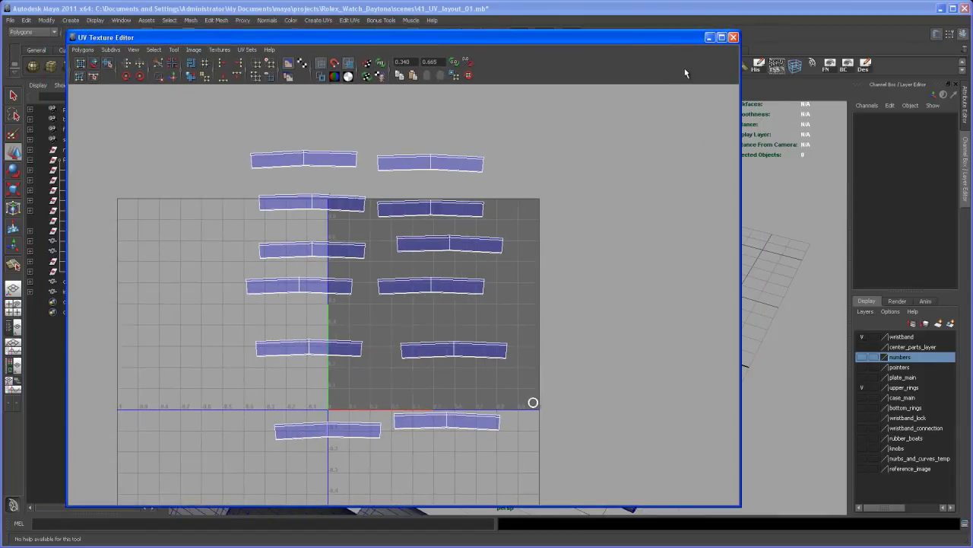
{"action": "left_click", "coordinate": [733, 36]}
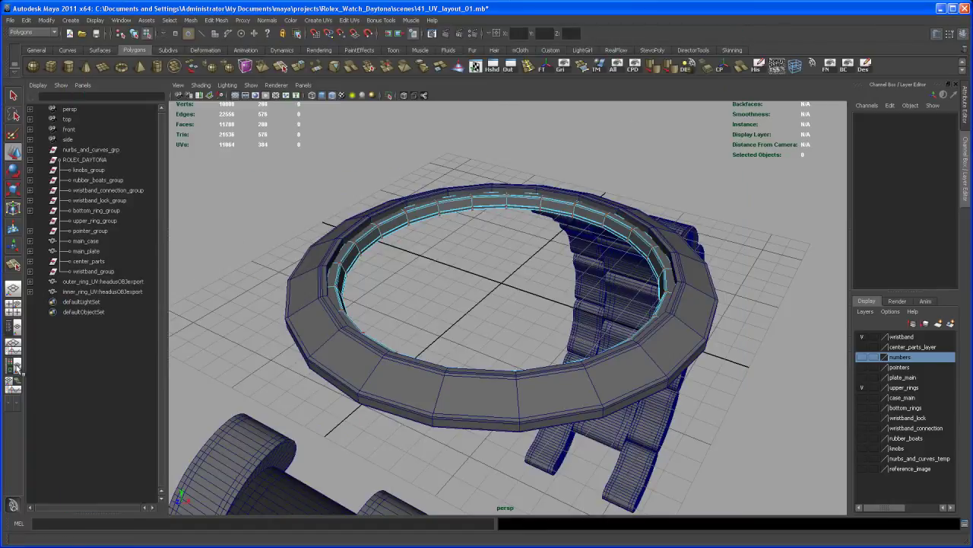
{"action": "left_click", "coordinate": [11, 408]}
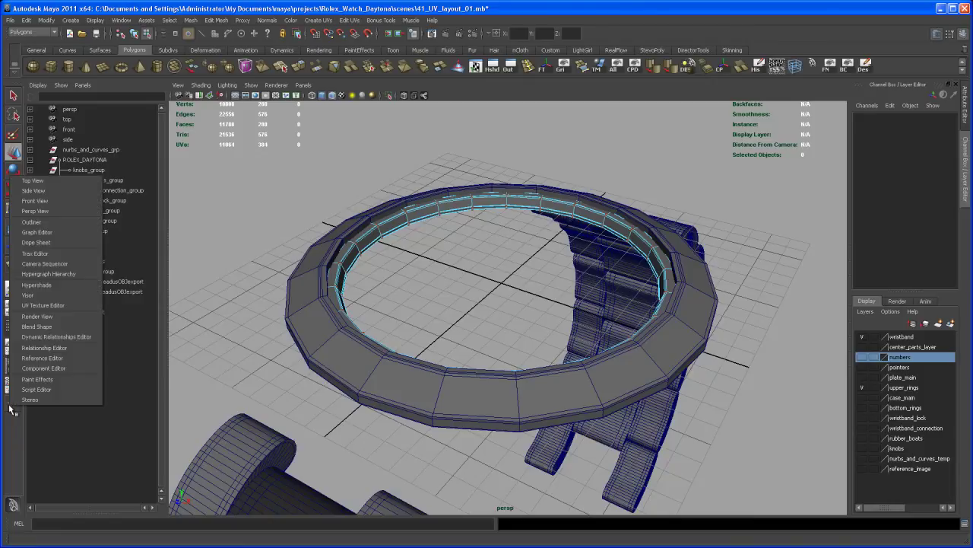
{"action": "left_click", "coordinate": [43, 305]}
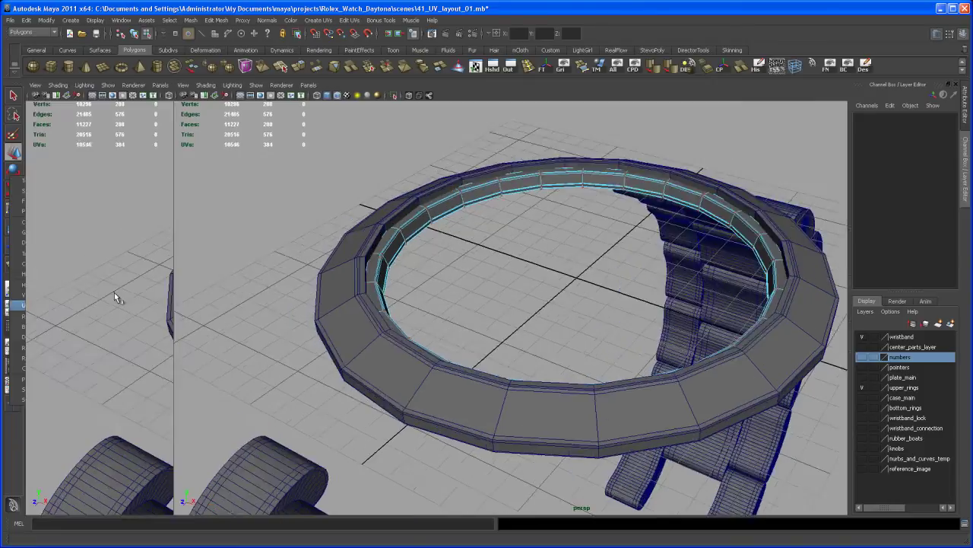
{"action": "left_click_drag", "start_coordinate": [175, 282], "coordinate": [594, 293]}
{"action": "middle_click_drag", "start_coordinate": [476, 304], "coordinate": [514, 259], "text": "alt"}
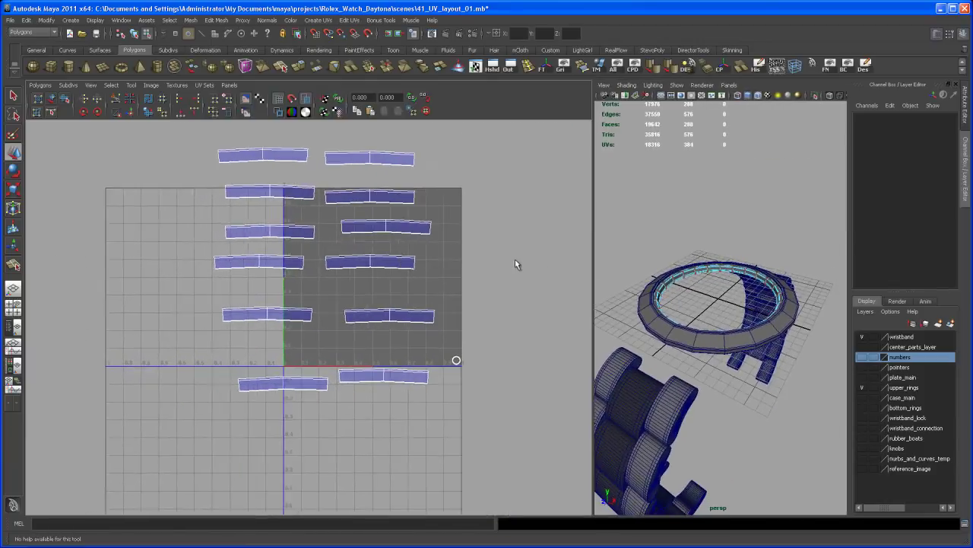
{"action": "right_click_drag", "start_coordinate": [515, 258], "coordinate": [524, 314], "text": "alt"}
{"action": "middle_click_drag", "start_coordinate": [524, 314], "coordinate": [534, 380], "text": "alt"}
{"action": "right_click_drag", "start_coordinate": [510, 350], "coordinate": [516, 335], "text": "alt"}
{"action": "middle_click_drag", "start_coordinate": [516, 334], "coordinate": [526, 319], "text": "alt"}
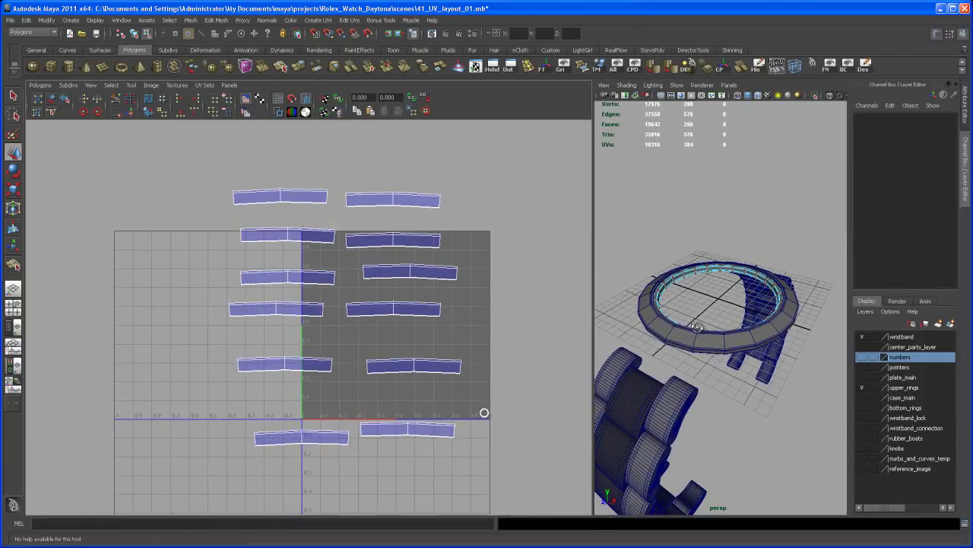
- Select two adjacent faces on the far inner side of the inner ring to locate their matching UV strips
{"action": "left_click_drag", "start_coordinate": [698, 327], "coordinate": [684, 346], "text": "alt"}
{"action": "middle_click_drag", "start_coordinate": [675, 313], "coordinate": [656, 313], "text": "alt"}
{"action": "left_click_drag", "start_coordinate": [656, 313], "coordinate": [686, 300], "text": "alt"}
{"action": "middle_click_drag", "start_coordinate": [687, 300], "coordinate": [677, 304], "text": "alt"}
{"action": "right_click_drag", "start_coordinate": [677, 305], "coordinate": [689, 323], "text": "alt"}
{"action": "left_click_drag", "start_coordinate": [680, 325], "coordinate": [715, 332], "text": "alt"}
{"action": "right_click_drag", "start_coordinate": [718, 260], "coordinate": [707, 272]}
{"action": "left_click_drag", "start_coordinate": [706, 272], "coordinate": [707, 273]}
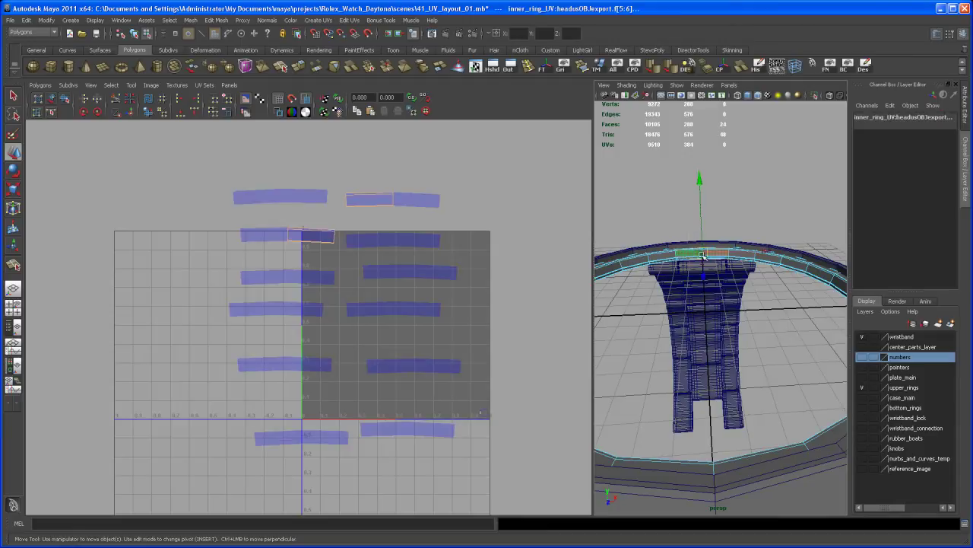